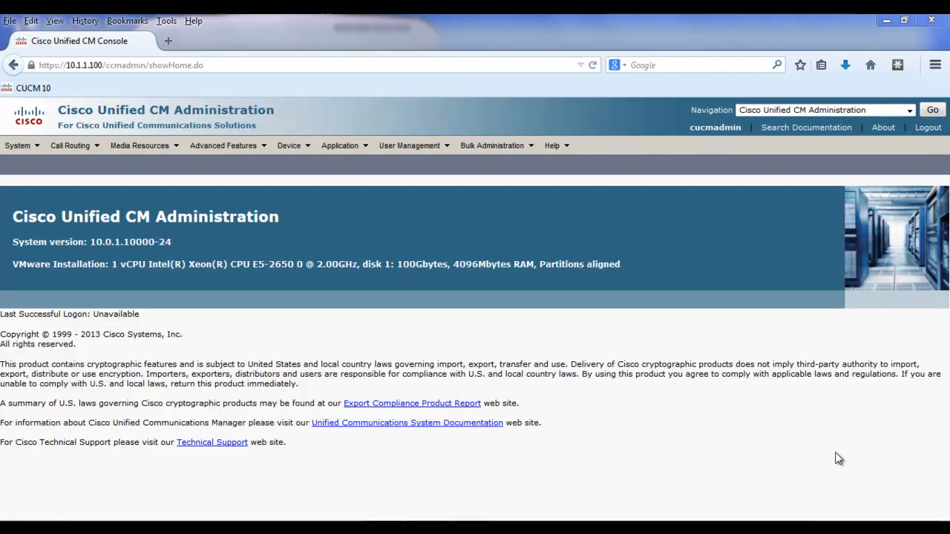
Start a new universal line template and name it Line-SelfPro
mouse_move(433, 146)
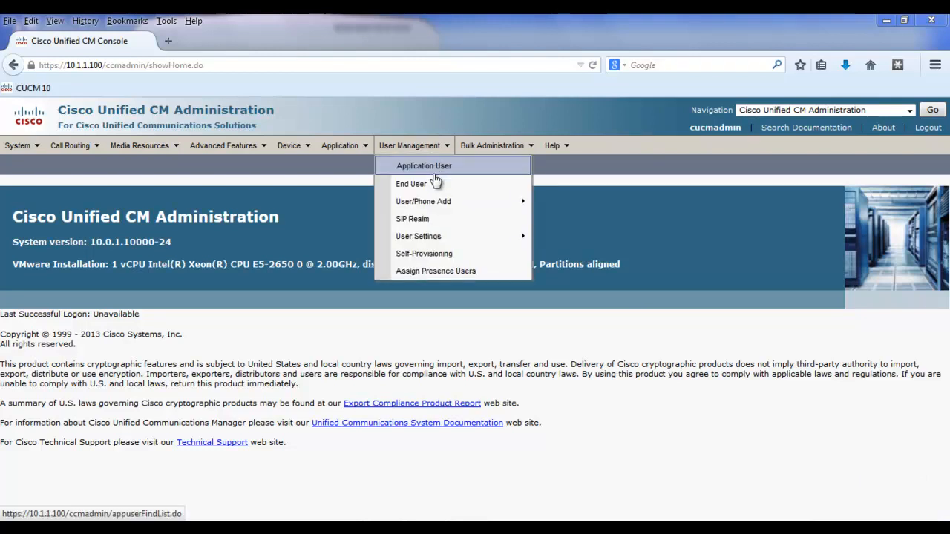
mouse_move(436, 206)
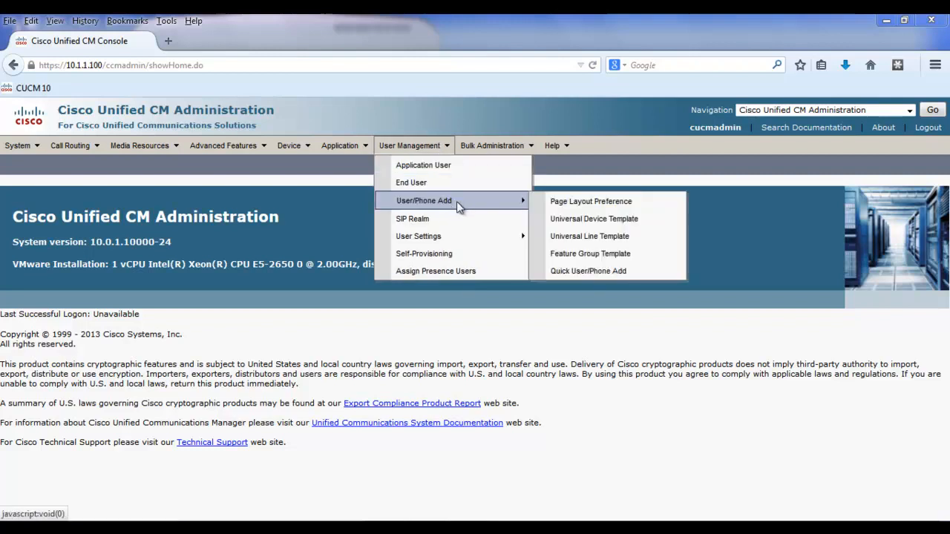
click(567, 242)
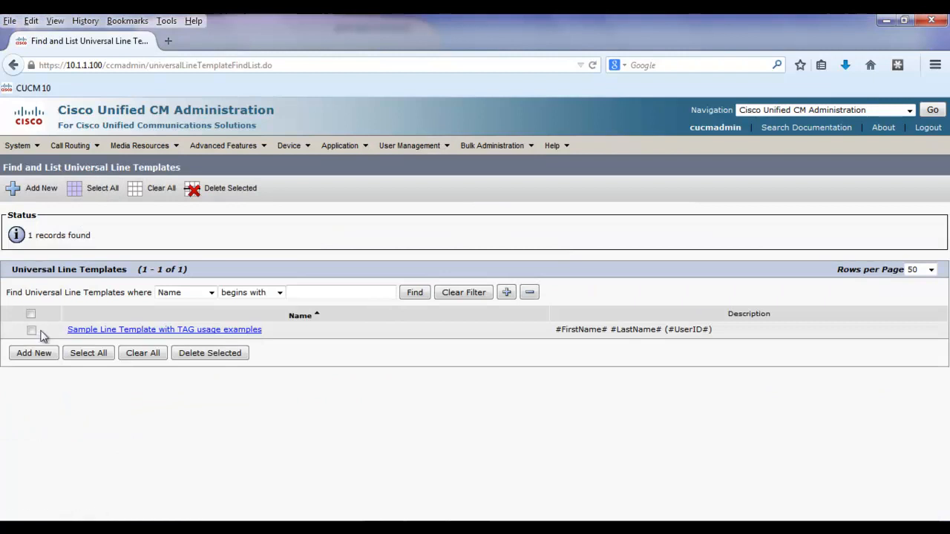
click(43, 355)
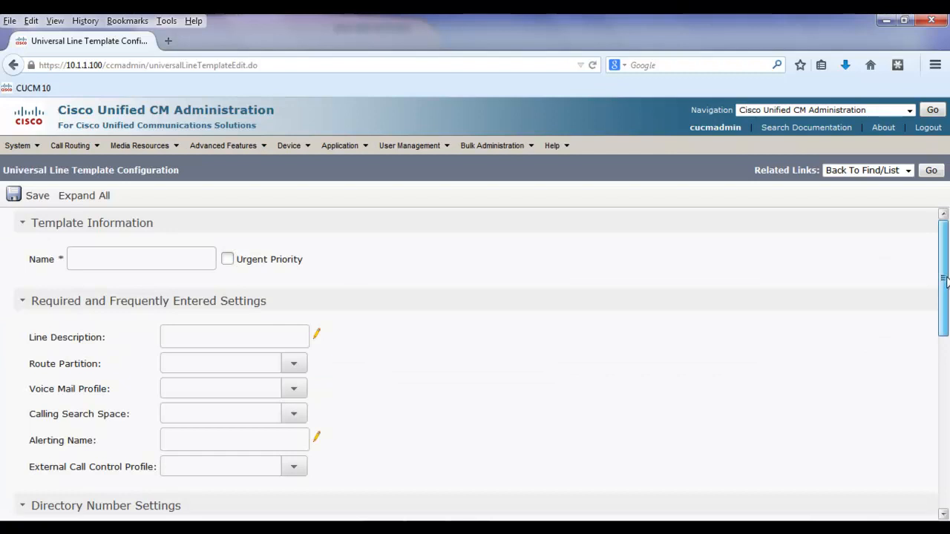
click(124, 255)
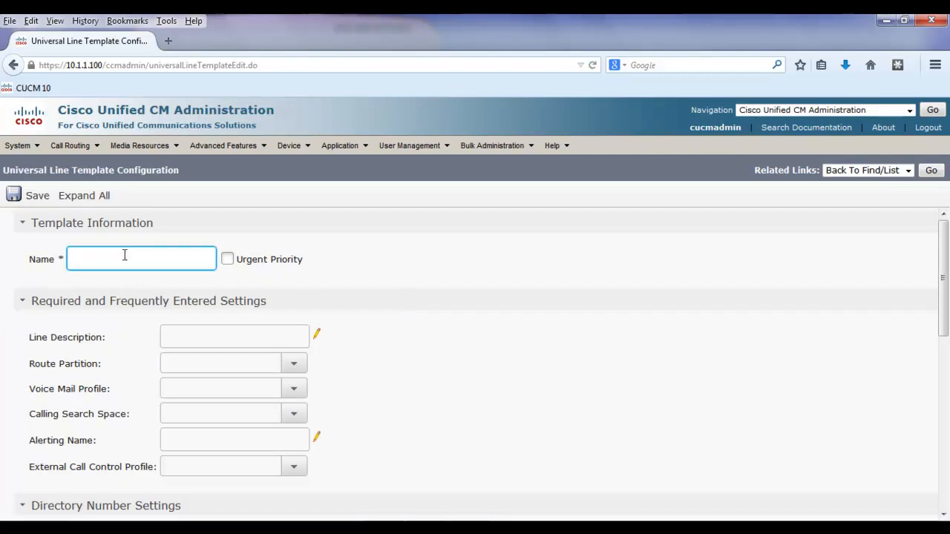
text(Line-Sle)
text(fPro)
key(BackSpace)
key(BackSpace)
text(el)
Build the line description from the first name and last name tags as "#FirstName# #LastName#"
click(316, 333)
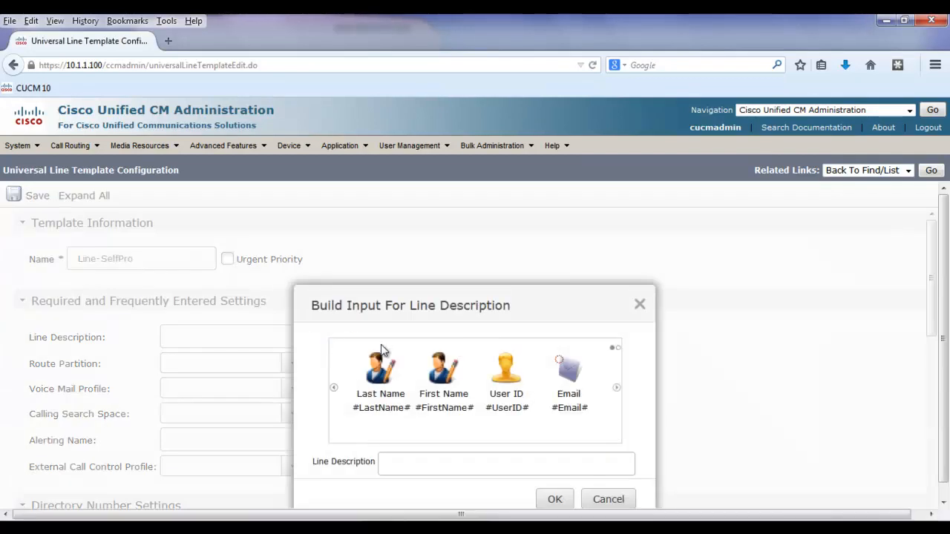
click(455, 381)
click(468, 458)
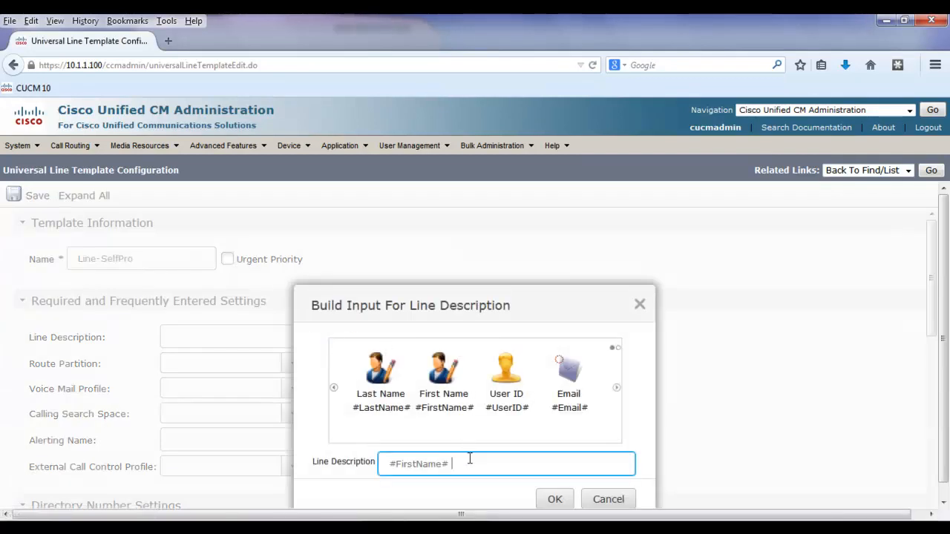
click(378, 380)
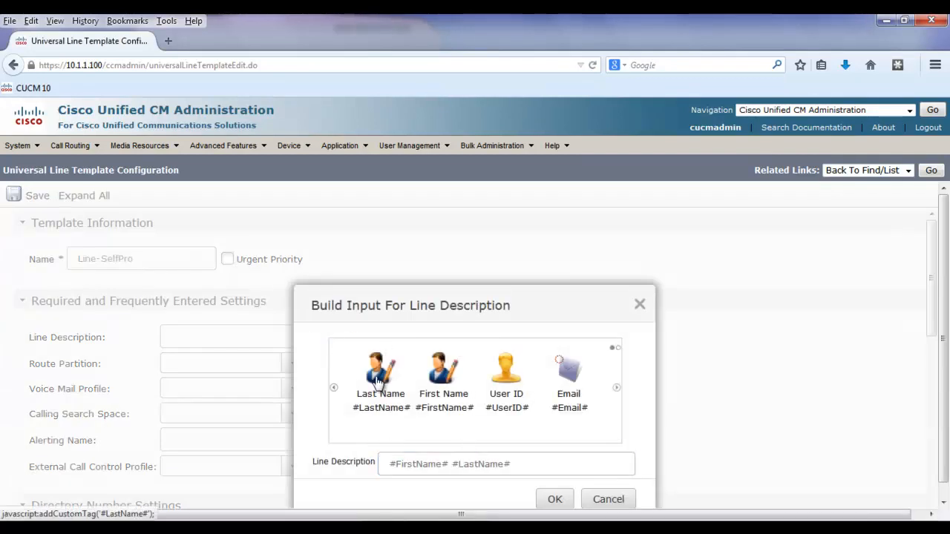
click(556, 498)
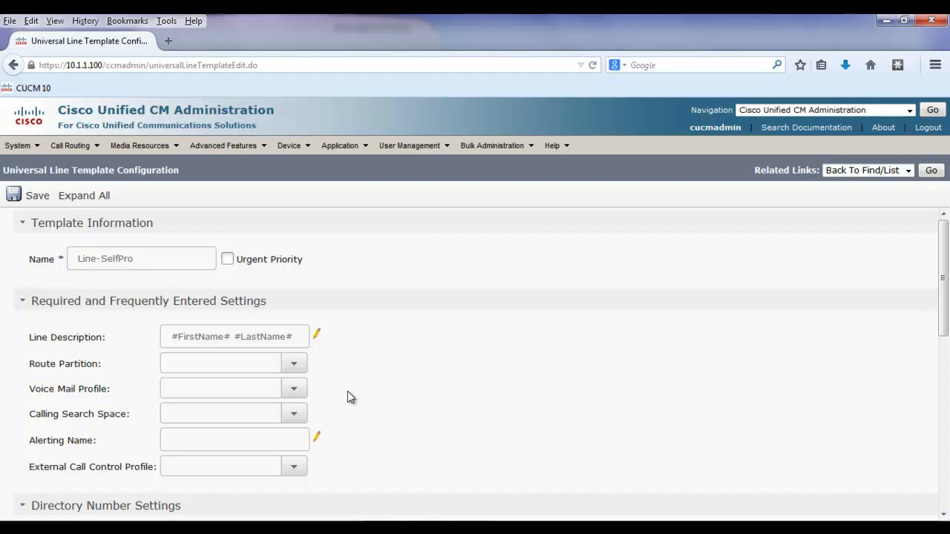
Build the alerting name as "#FirstName# #LastName#" and save the line template
click(317, 439)
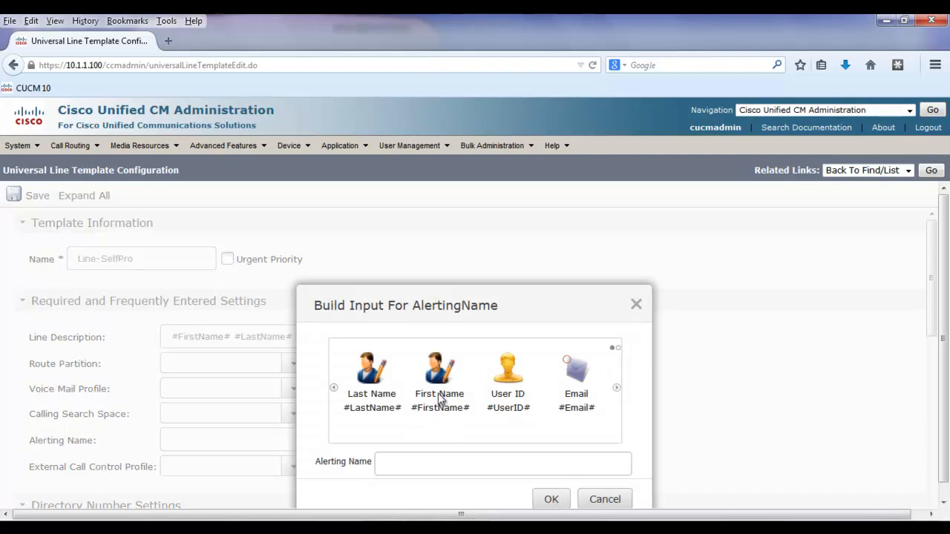
click(441, 374)
click(455, 466)
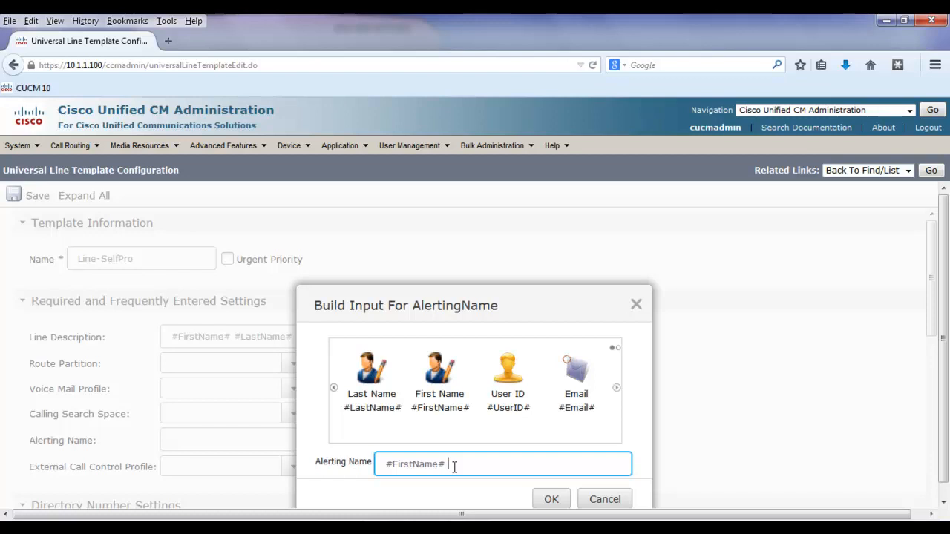
click(373, 384)
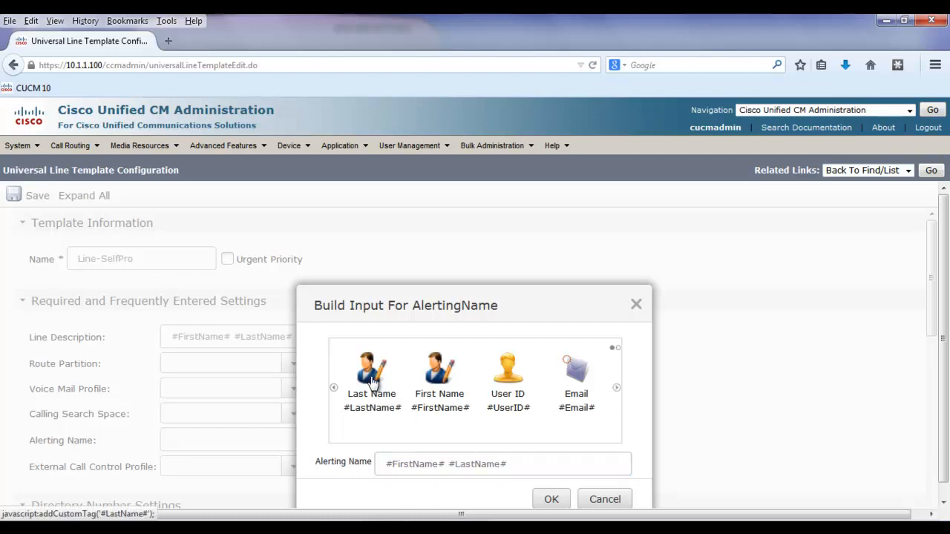
click(549, 501)
drag(944, 279, 888, 280)
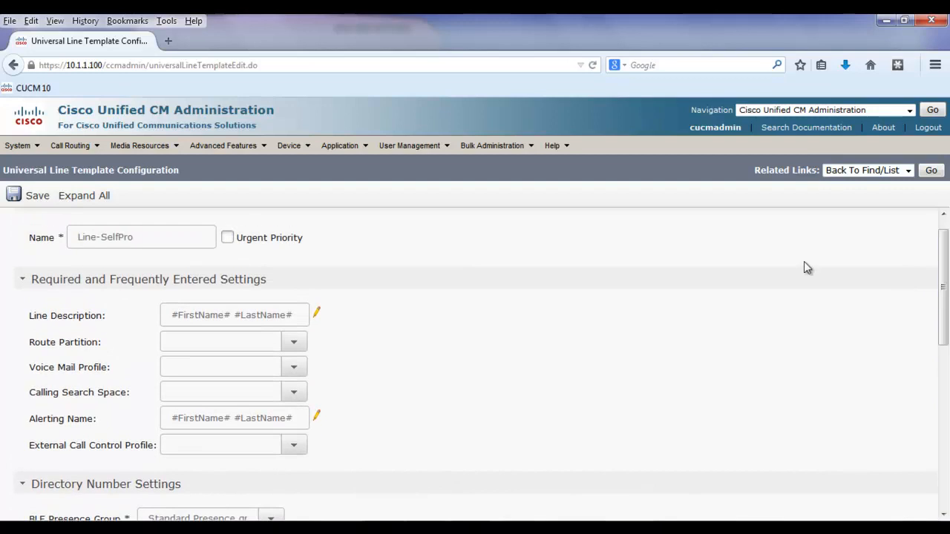
click(34, 198)
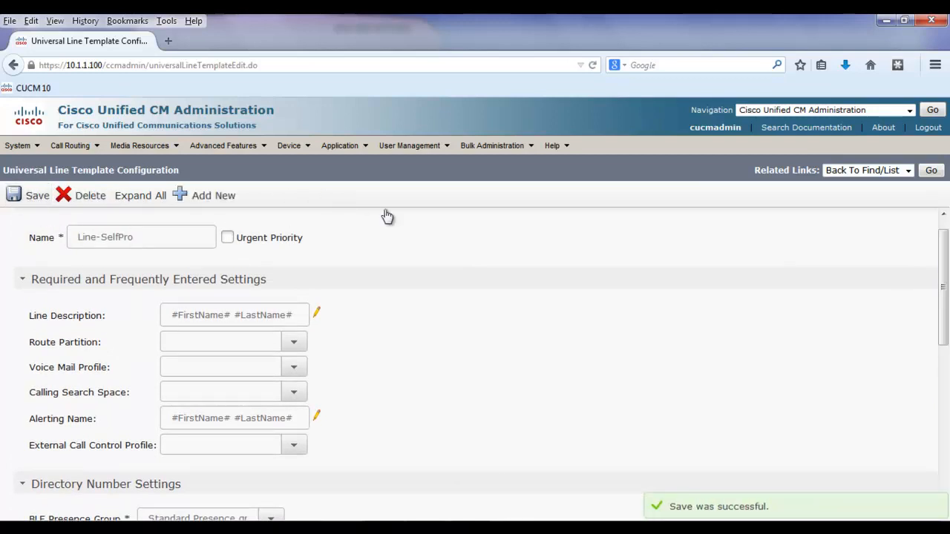
Start a new universal device template and name it Device-SelfPro
mouse_move(411, 150)
mouse_move(426, 201)
click(547, 219)
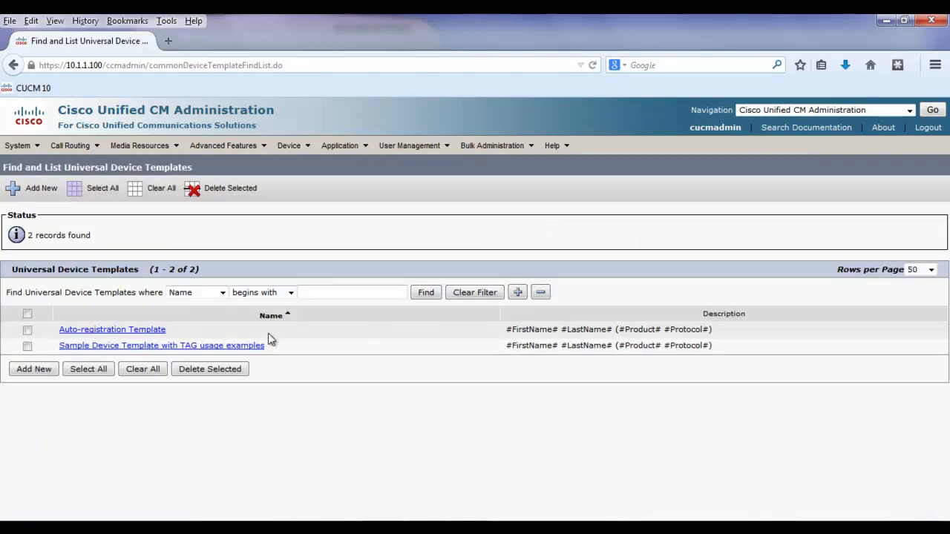
click(40, 374)
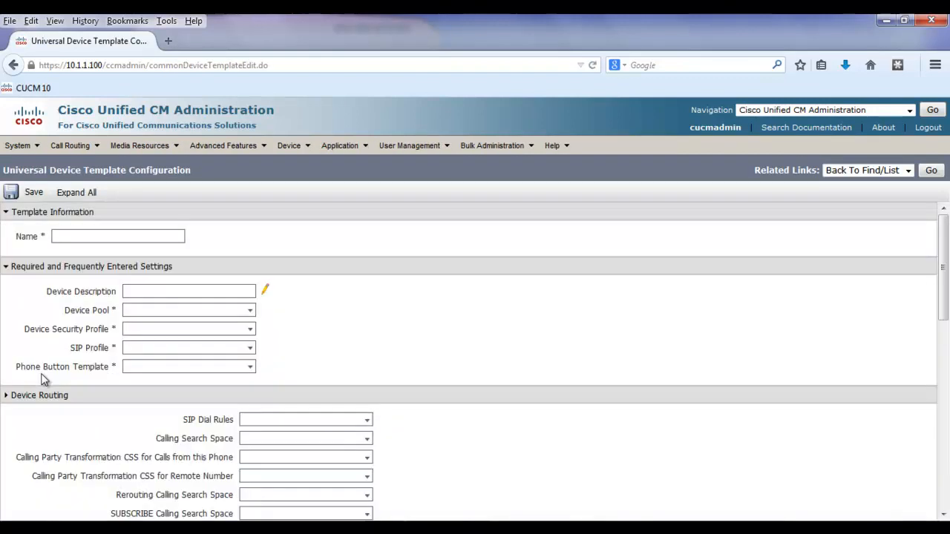
click(263, 393)
click(141, 236)
text(Device-)
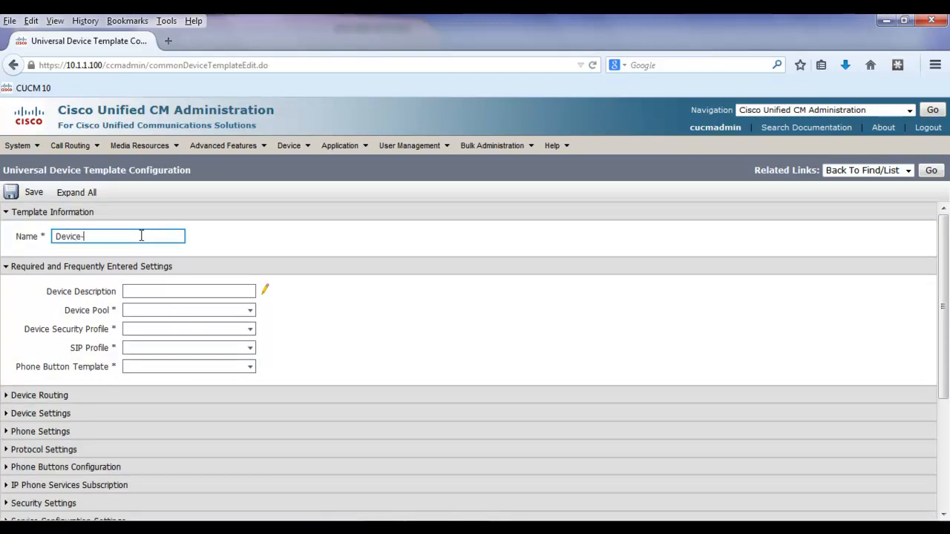
text(SelfPro)
Build the device description from the name tags as "#FirstName# #LastName#"
click(266, 289)
click(445, 359)
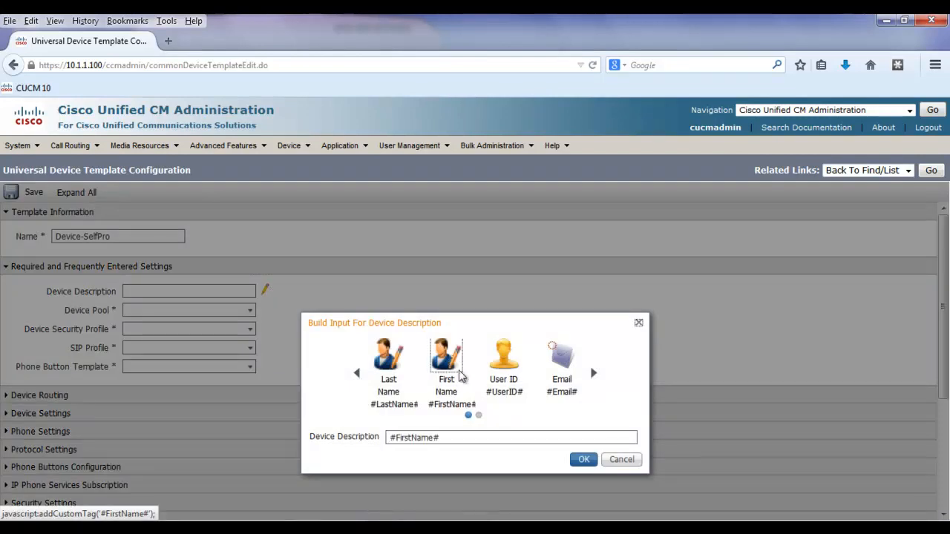
click(482, 438)
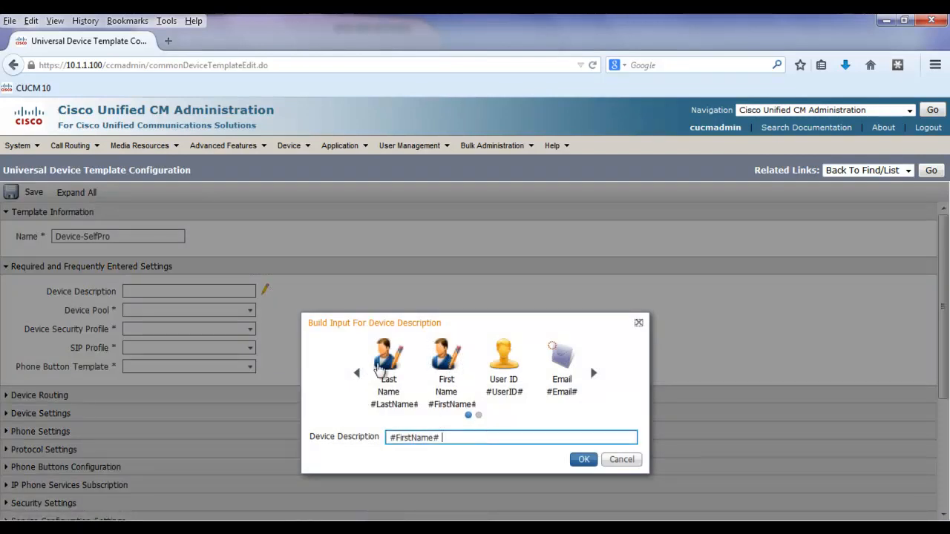
click(375, 369)
click(584, 459)
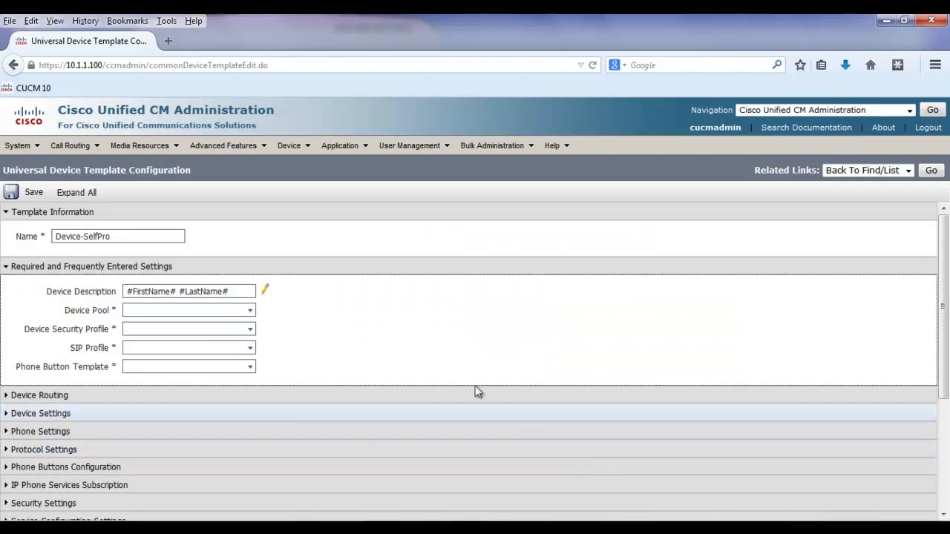
Set the device pool to Site A Denver and the device security profile to Universal Device Template - Model-independent Security Profile
click(252, 310)
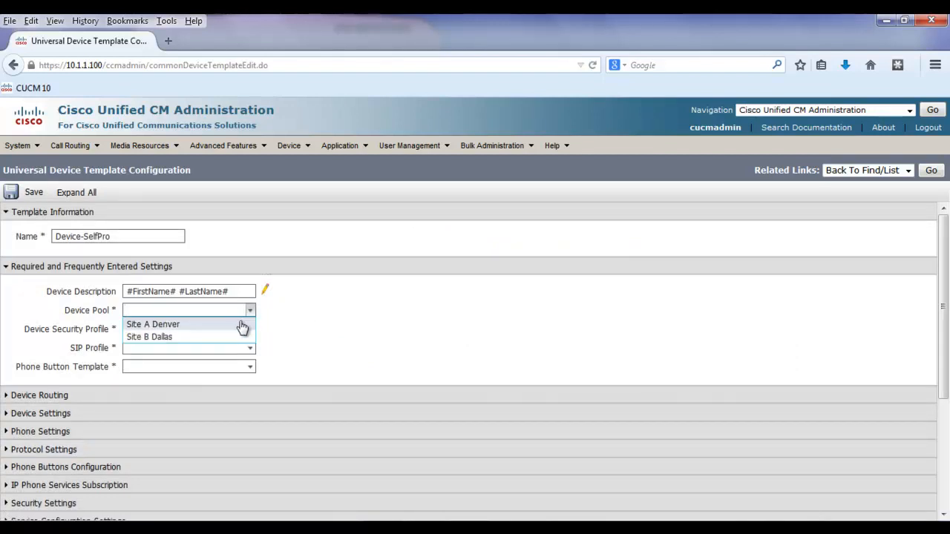
click(241, 325)
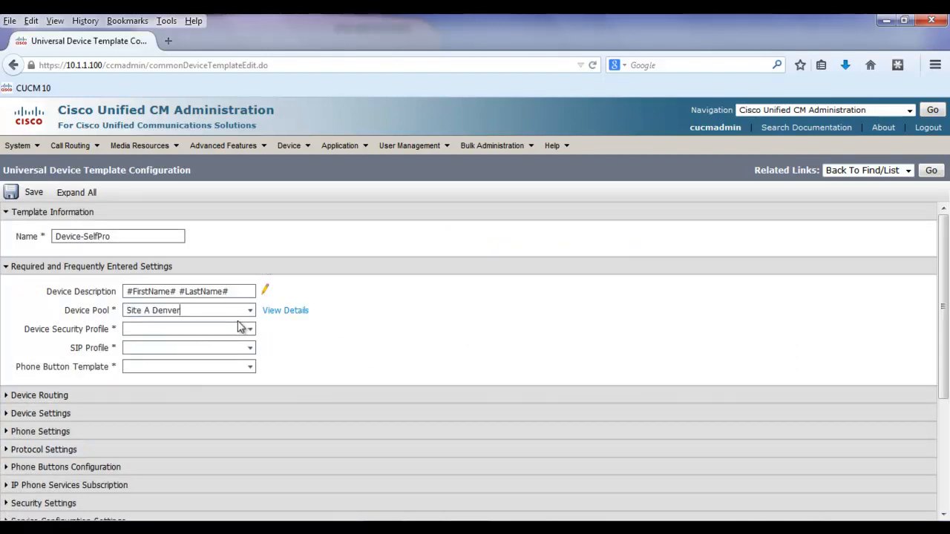
click(250, 330)
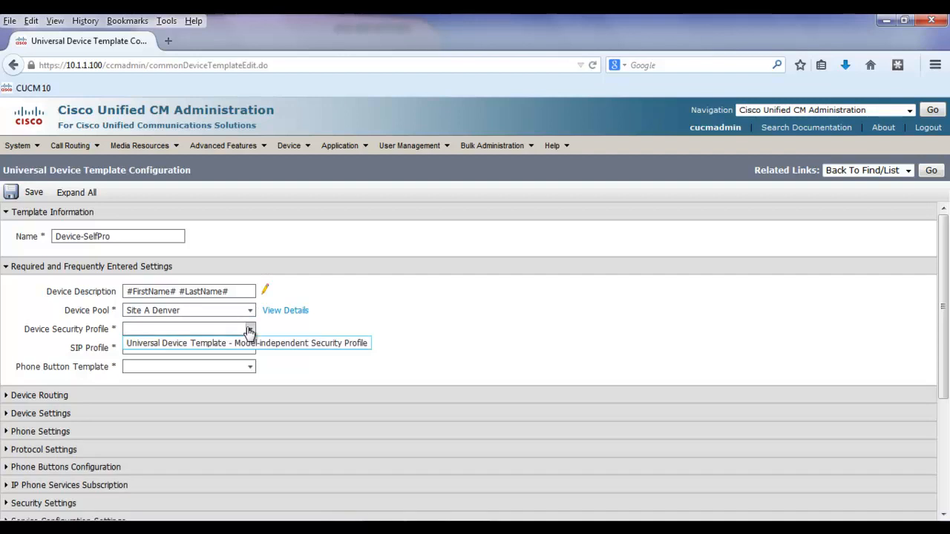
click(247, 344)
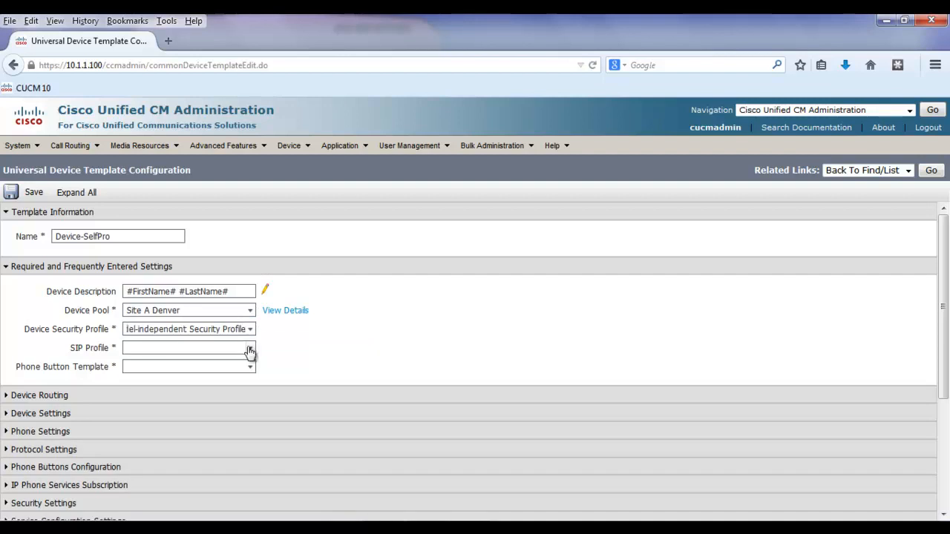
Set the SIP profile to Standard SIP Profile and the phone button template to Universal Device Template Button Layout
click(248, 349)
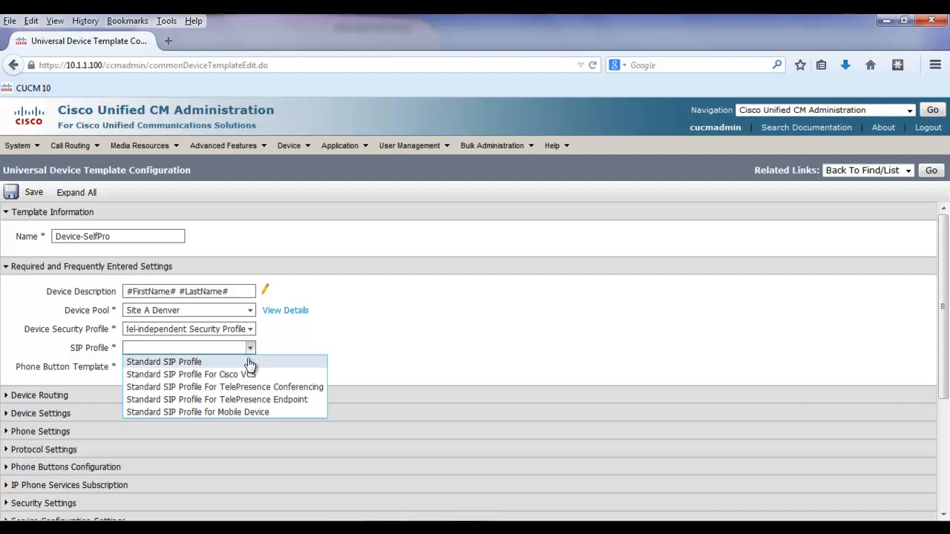
click(249, 363)
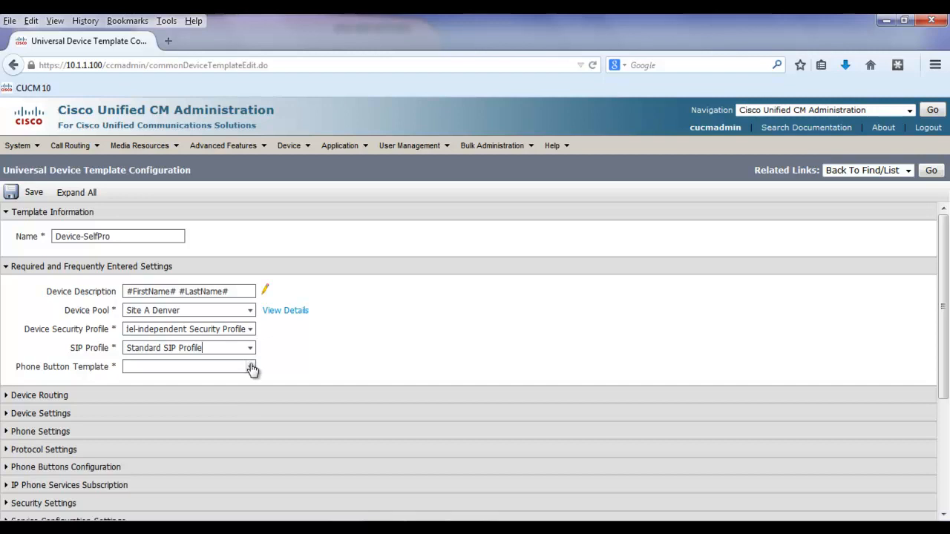
click(252, 368)
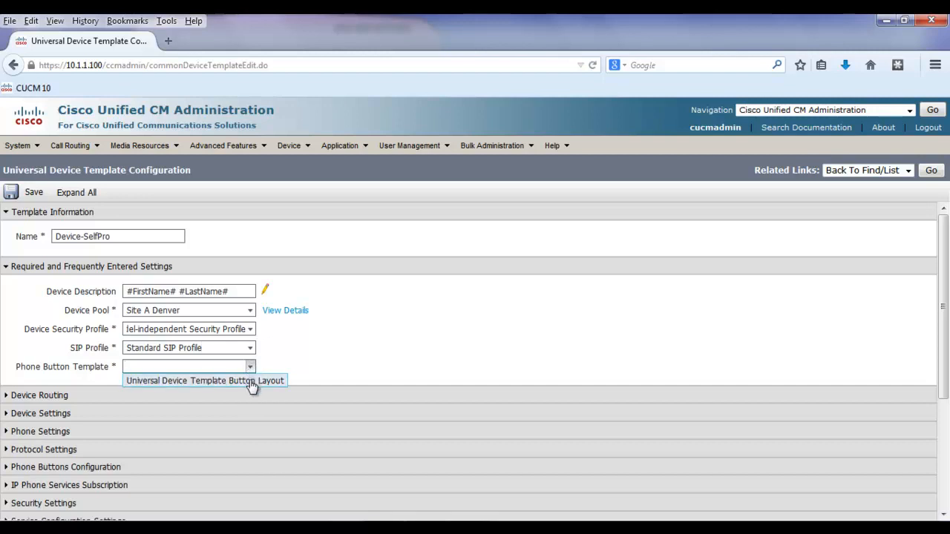
click(250, 382)
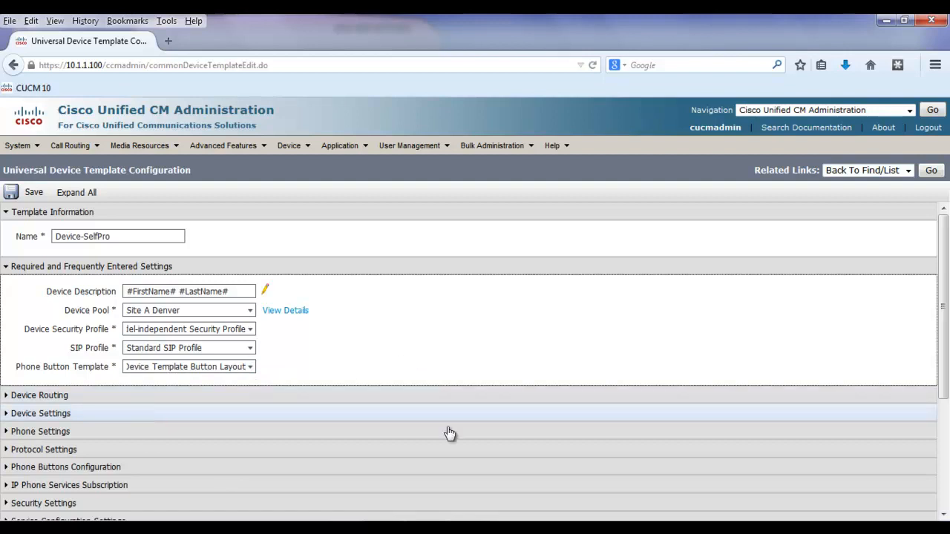
Edit Line [1] in the phone buttons configuration and build its line label as "#FirstName# #LastName#"
drag(944, 312, 944, 379)
click(6, 374)
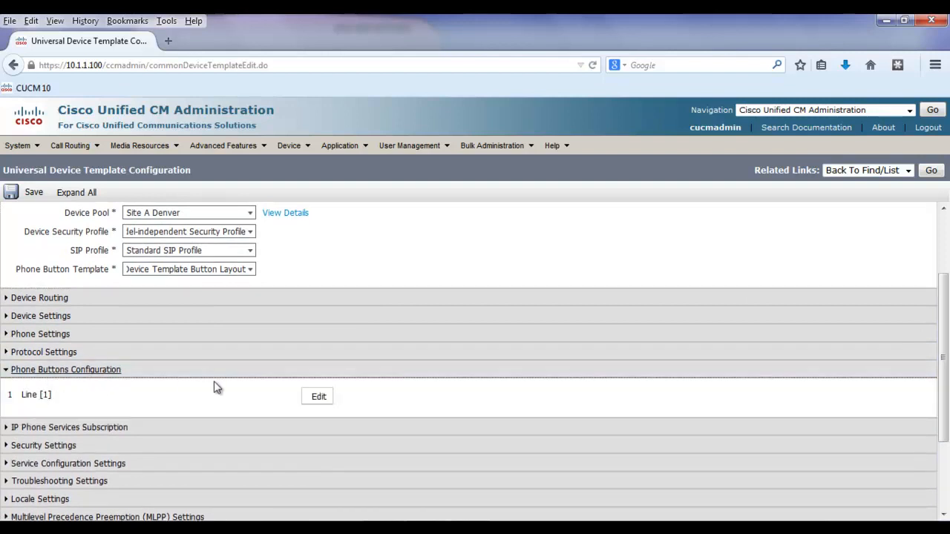
click(315, 397)
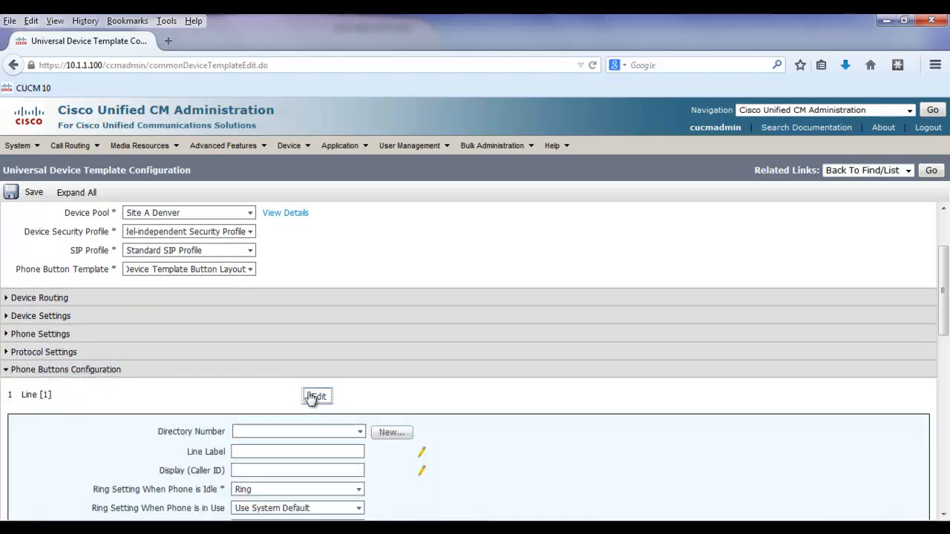
drag(946, 295, 946, 334)
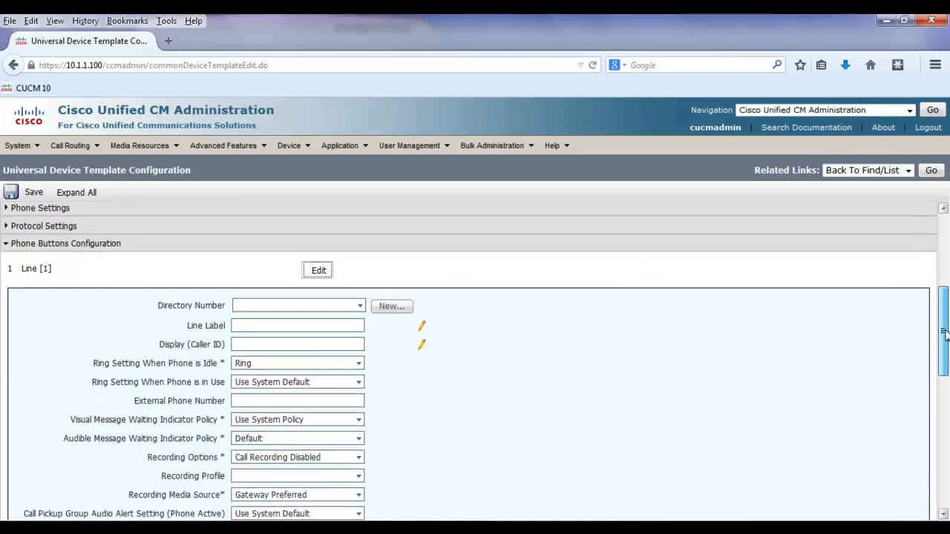
click(421, 325)
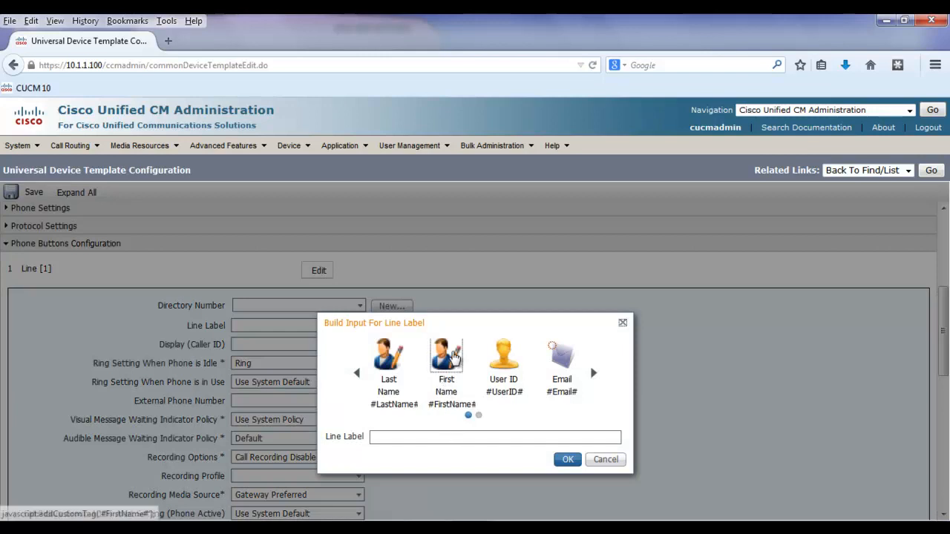
click(446, 356)
click(452, 438)
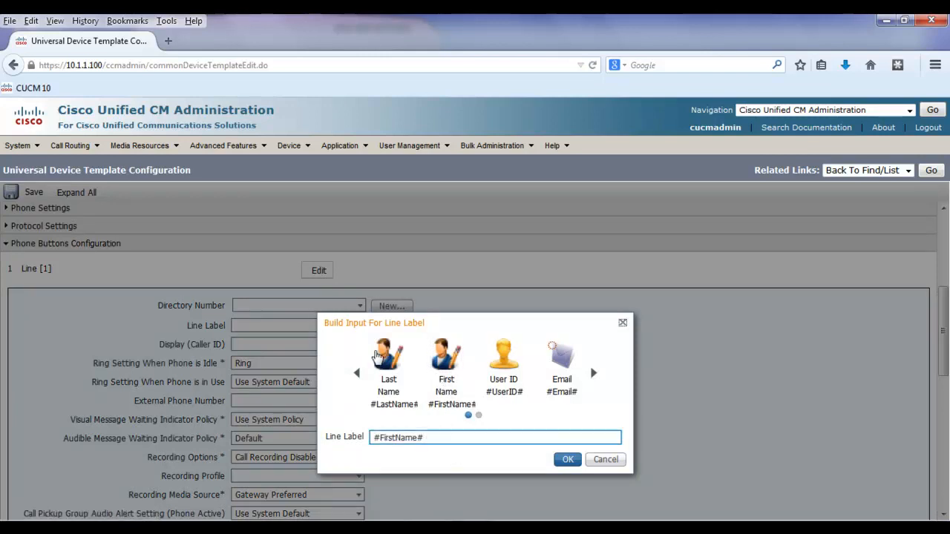
click(389, 368)
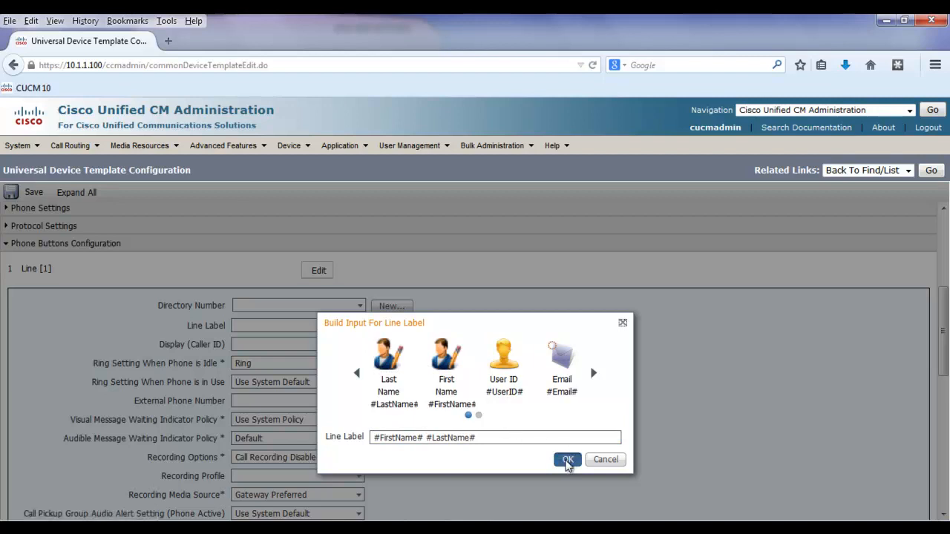
click(567, 461)
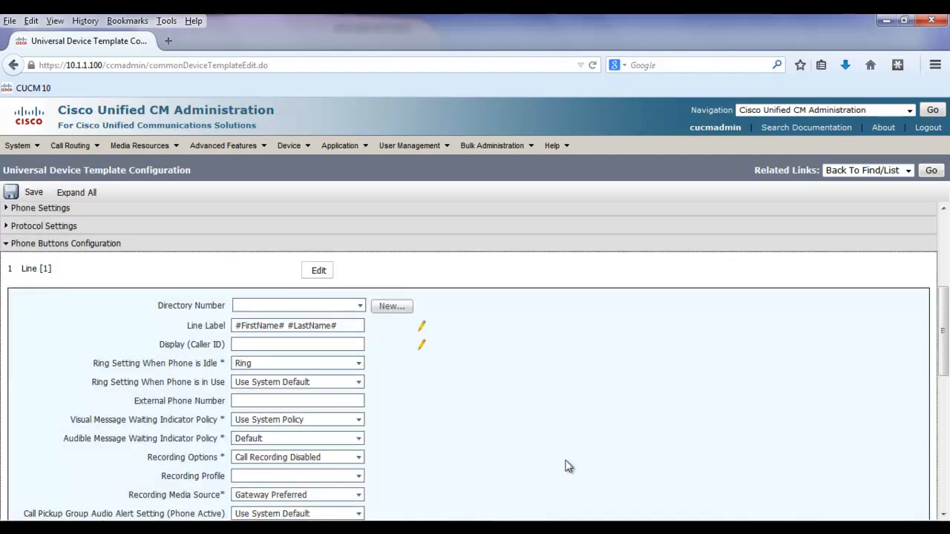
Build the Display (Caller ID) for Line [1] from the name tags as "#LastName# #FirstName#"
click(423, 345)
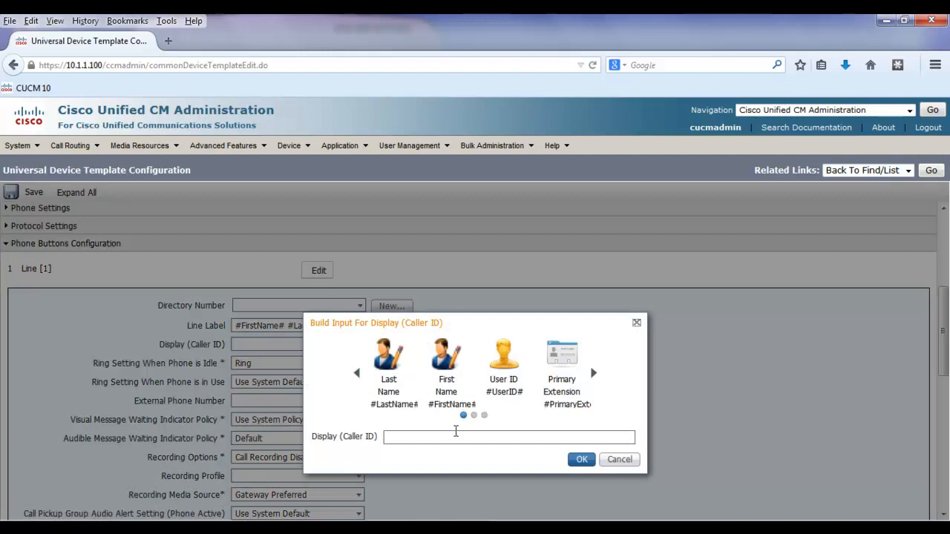
click(393, 360)
click(452, 437)
click(445, 360)
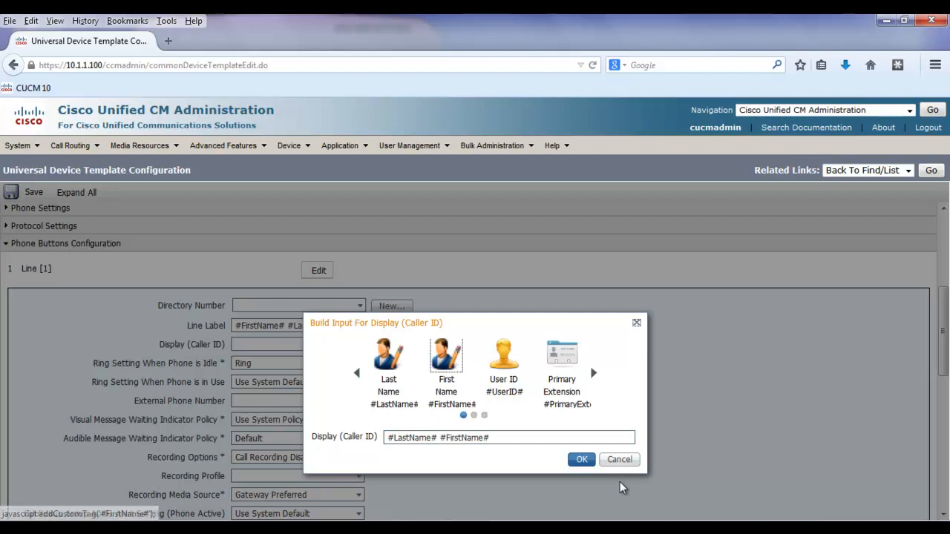
click(581, 459)
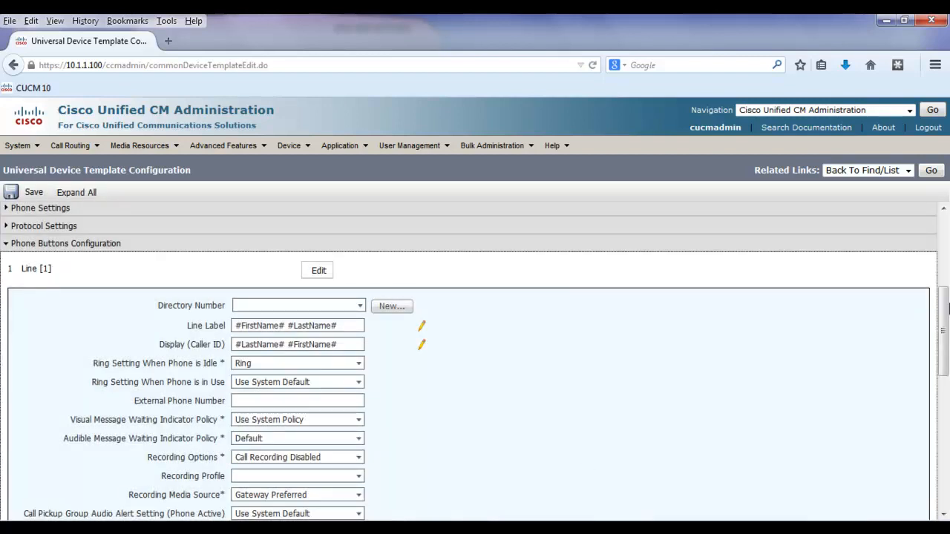
Review the remaining sections of the Device-SelfPro template, including the MLPP and service configuration settings, and save the template
drag(944, 320, 944, 340)
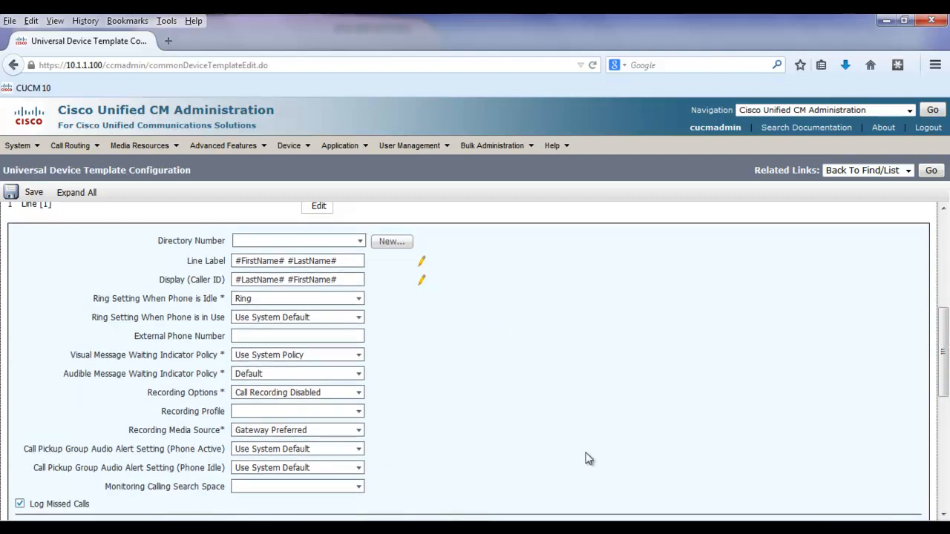
drag(943, 361, 925, 265)
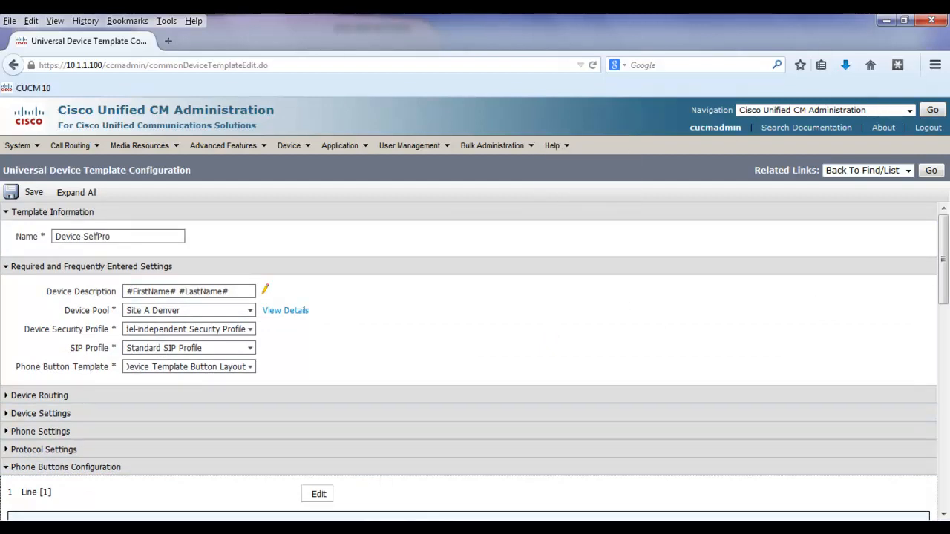
drag(943, 255, 945, 462)
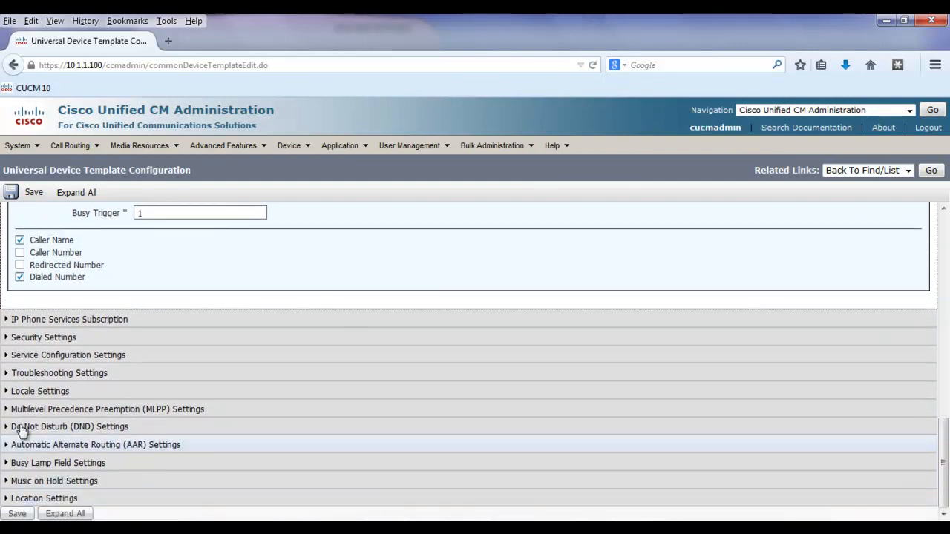
click(5, 409)
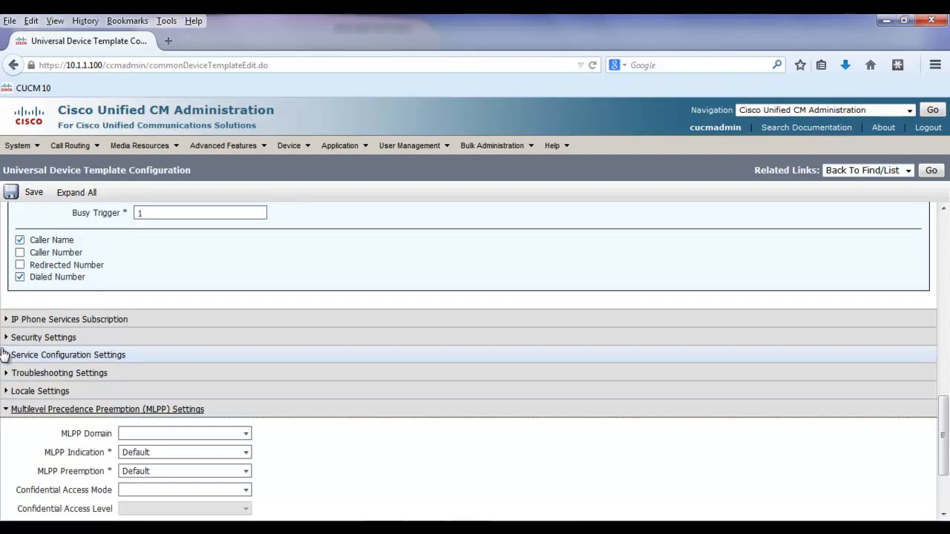
click(6, 354)
drag(945, 386, 945, 237)
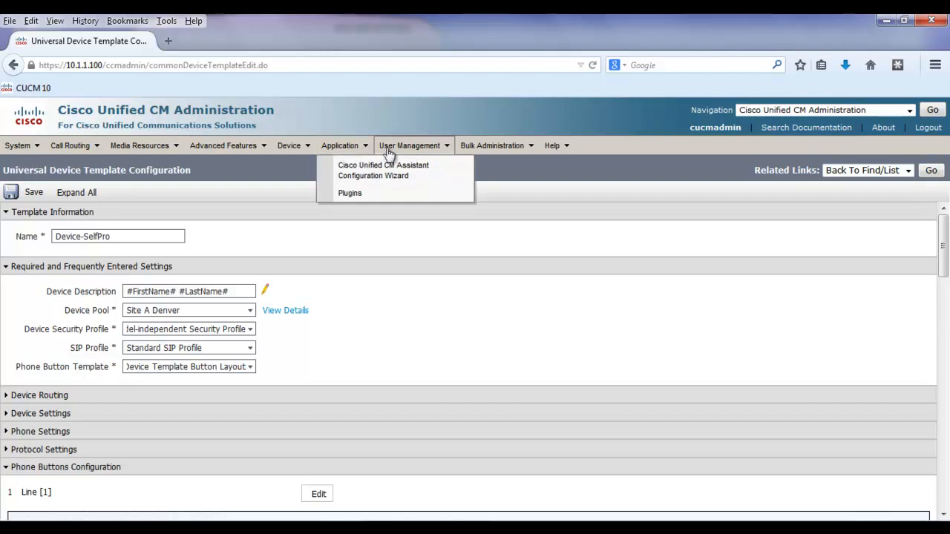
mouse_move(408, 151)
mouse_move(454, 201)
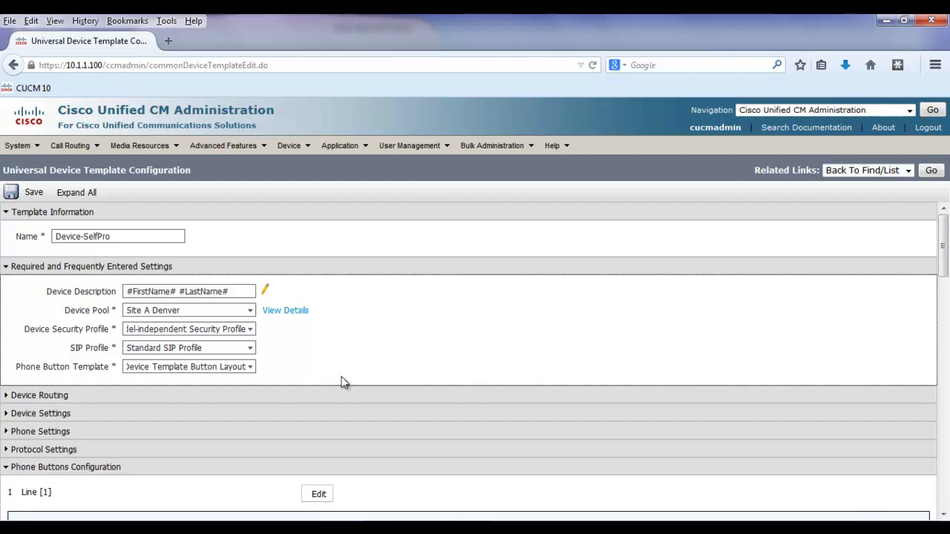
click(34, 192)
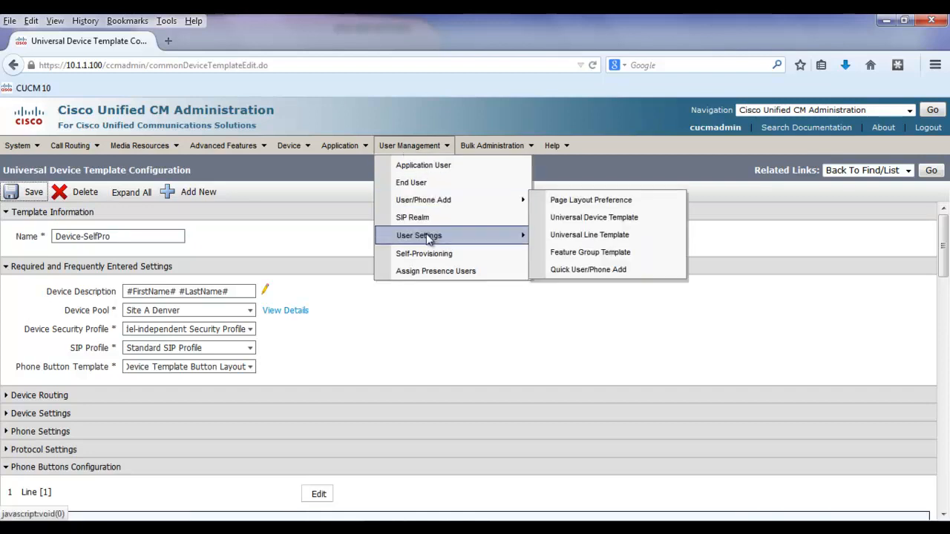
Add a new user profile that allows end users to provision their own phones and uses the Line-SelfPro universal line template
mouse_move(439, 245)
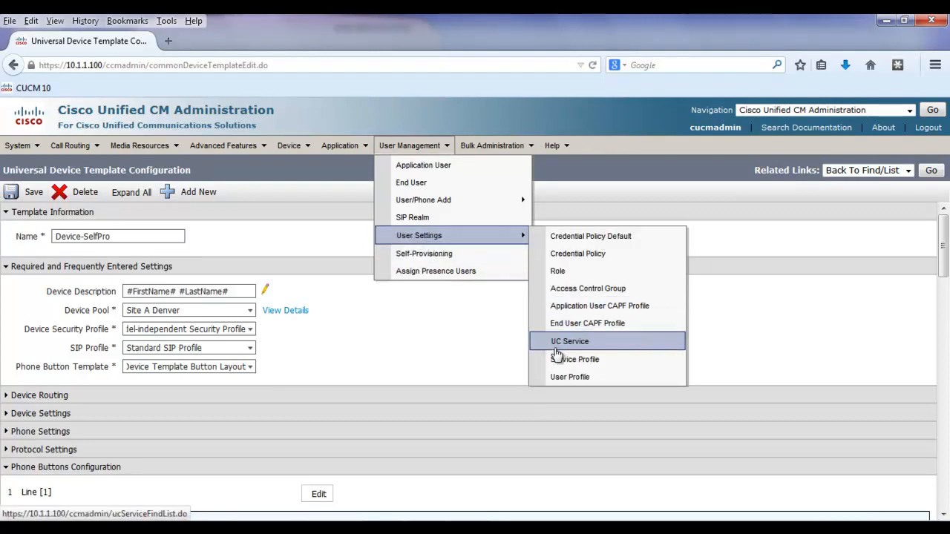
click(568, 378)
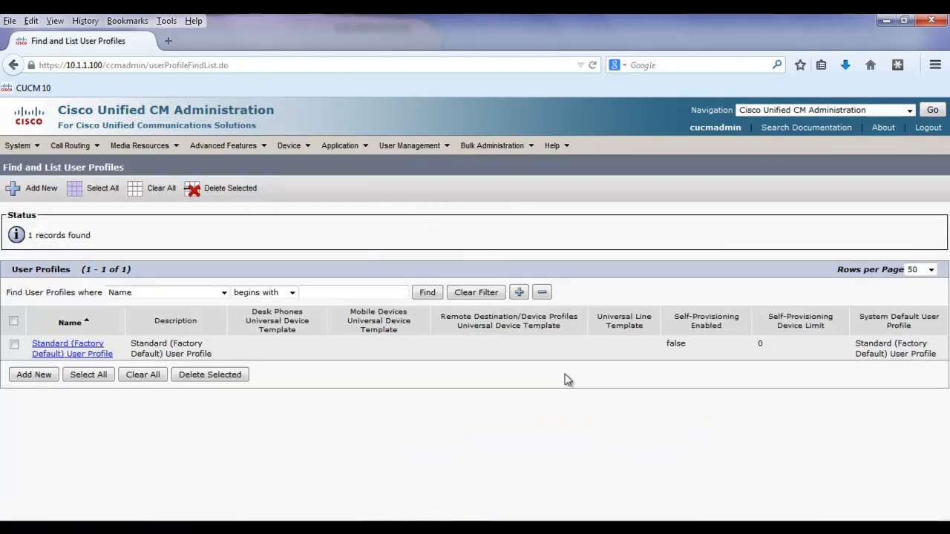
click(39, 375)
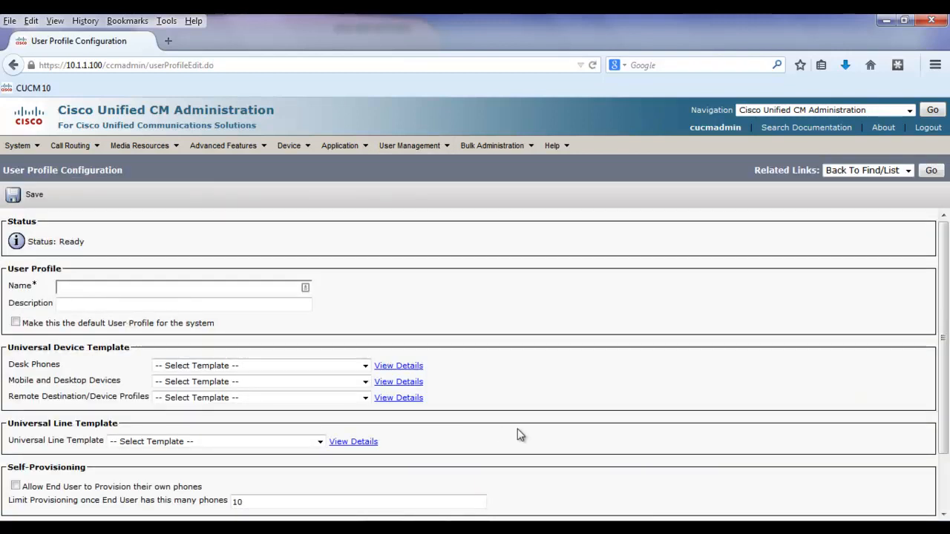
scroll(931, 401, down, 2)
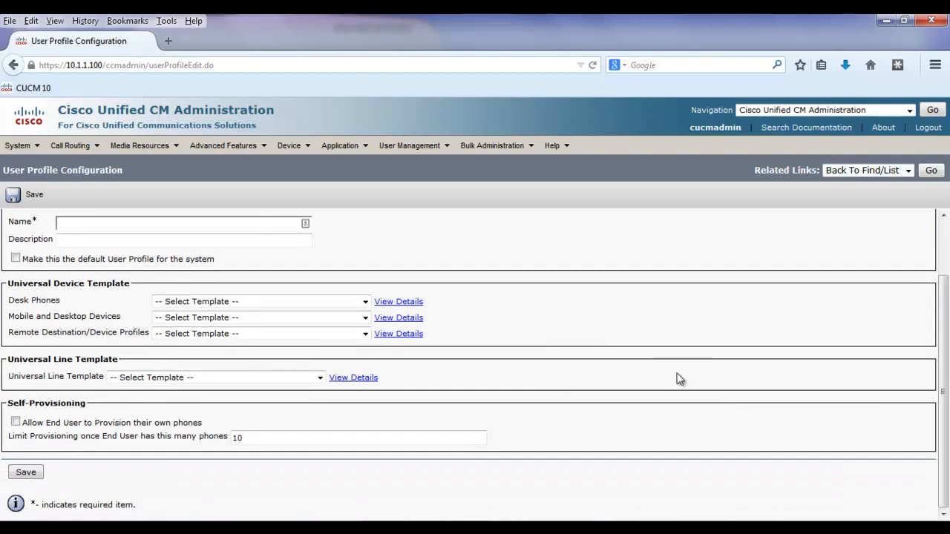
click(16, 422)
click(126, 383)
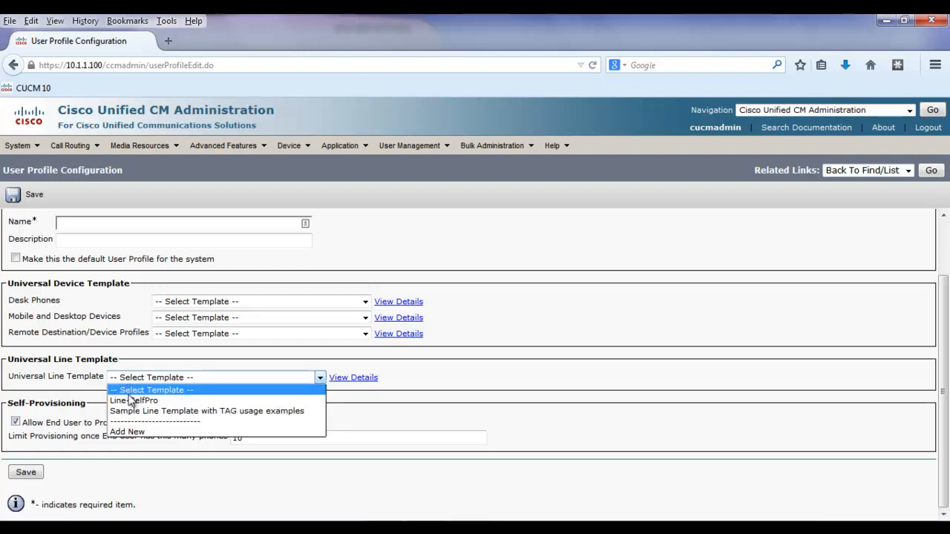
click(132, 400)
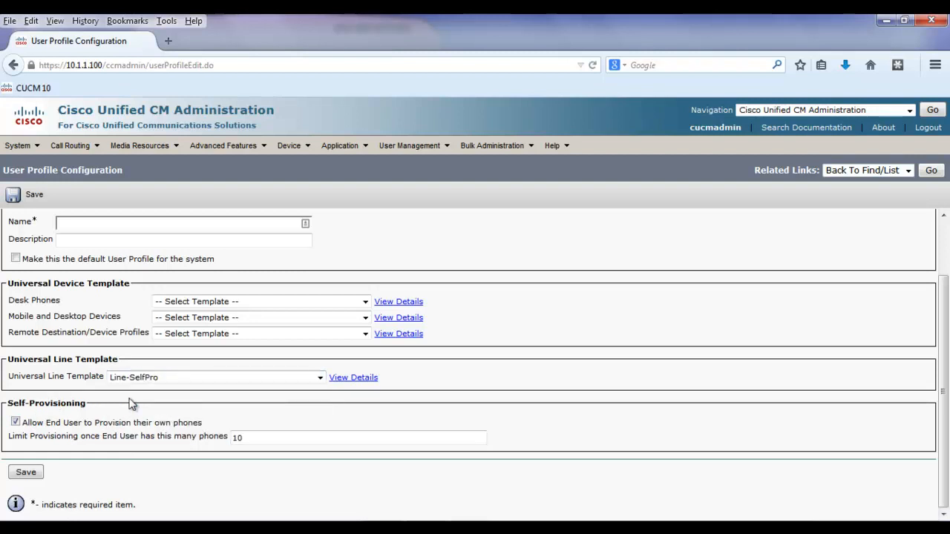
Assign the Device-SelfPro universal device template to both desk phones and mobile and desktop devices
click(187, 301)
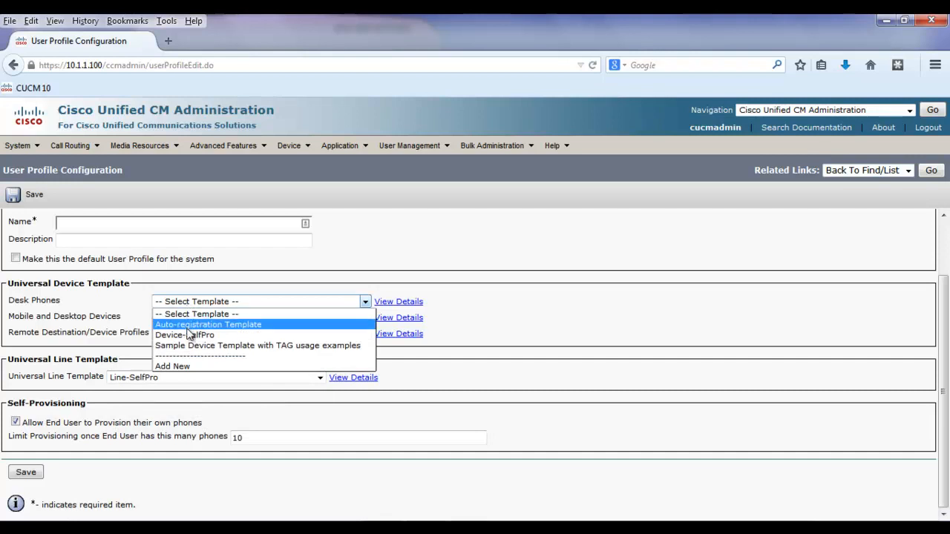
click(188, 335)
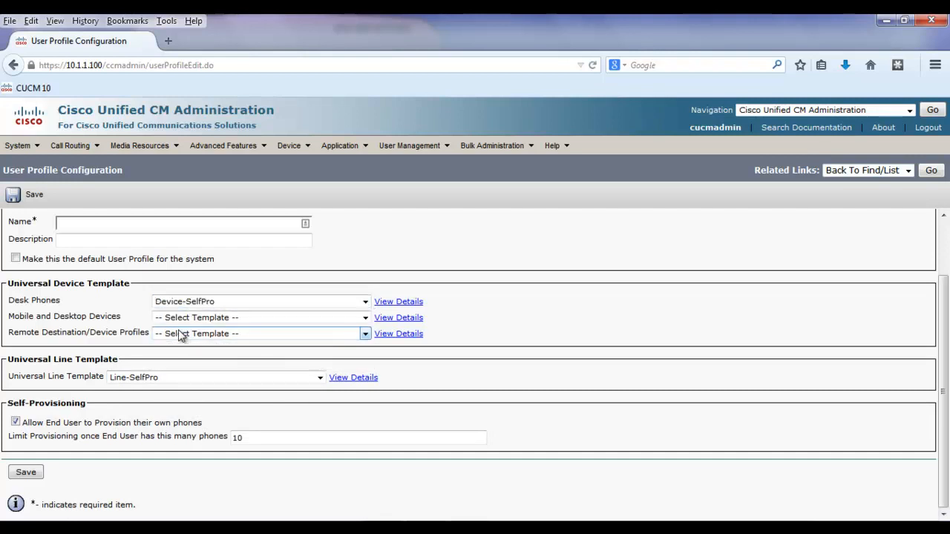
click(185, 319)
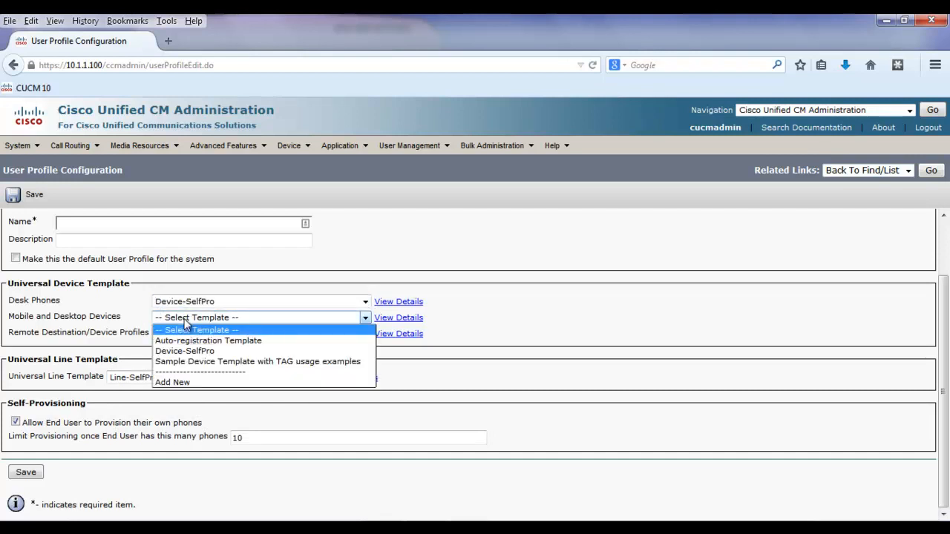
click(185, 351)
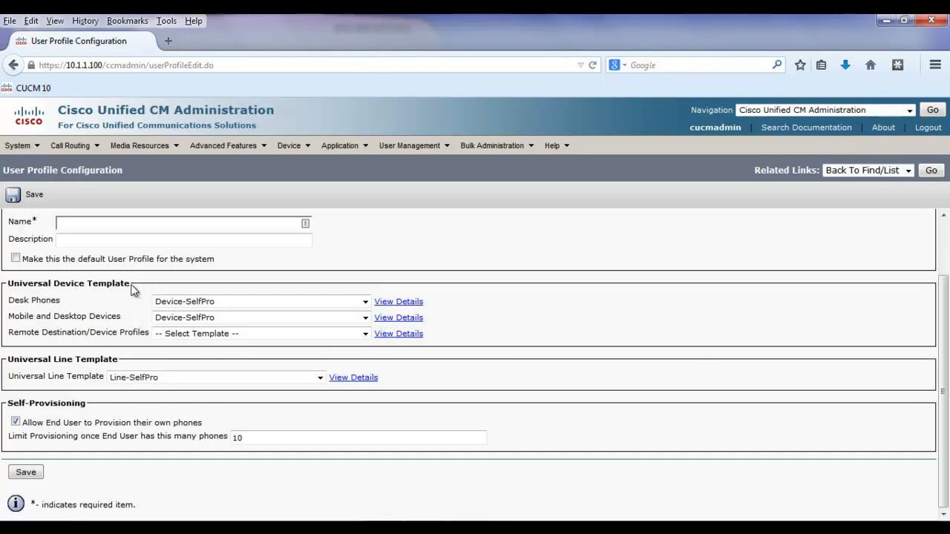
Name the user profile Profile-SelfPro and save it
drag(944, 411, 944, 368)
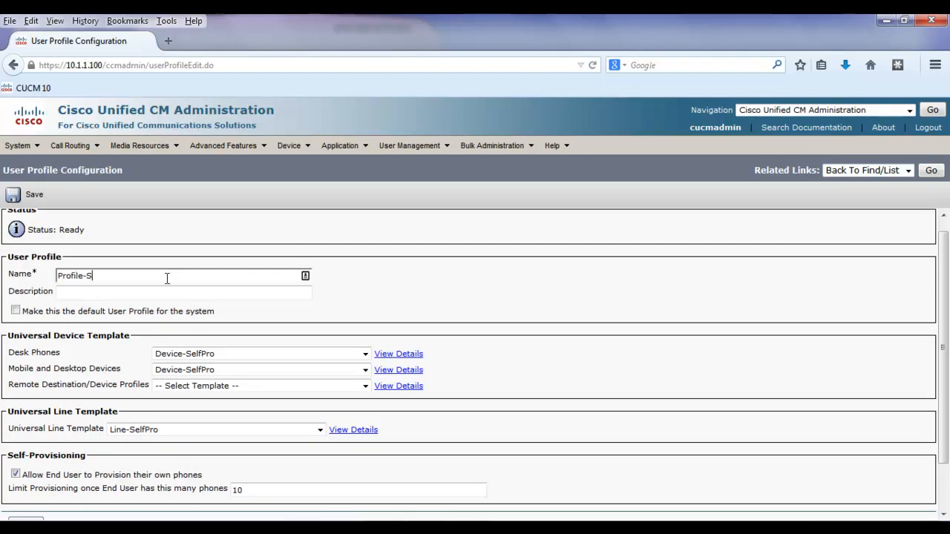
text(Pro)
click(32, 197)
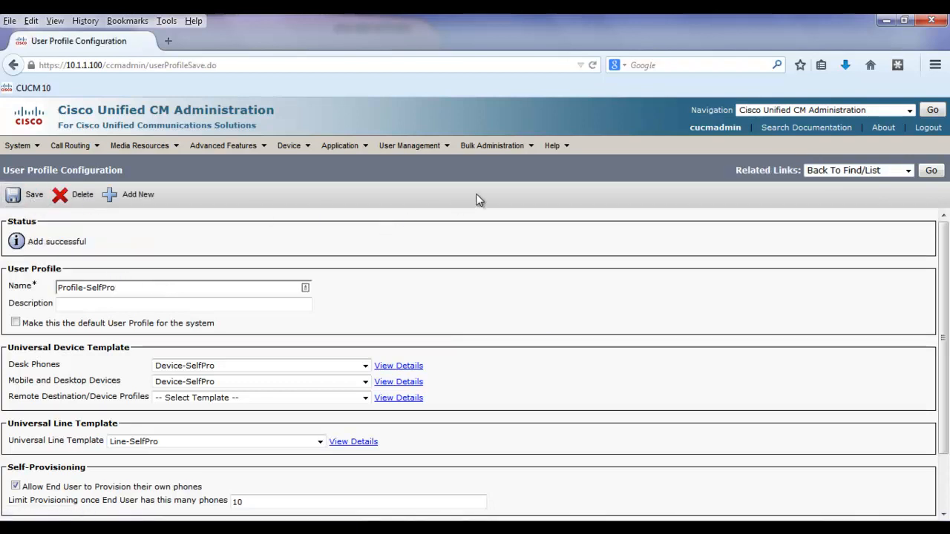
Add a new feature group template named Feature-SelfPro
mouse_move(438, 149)
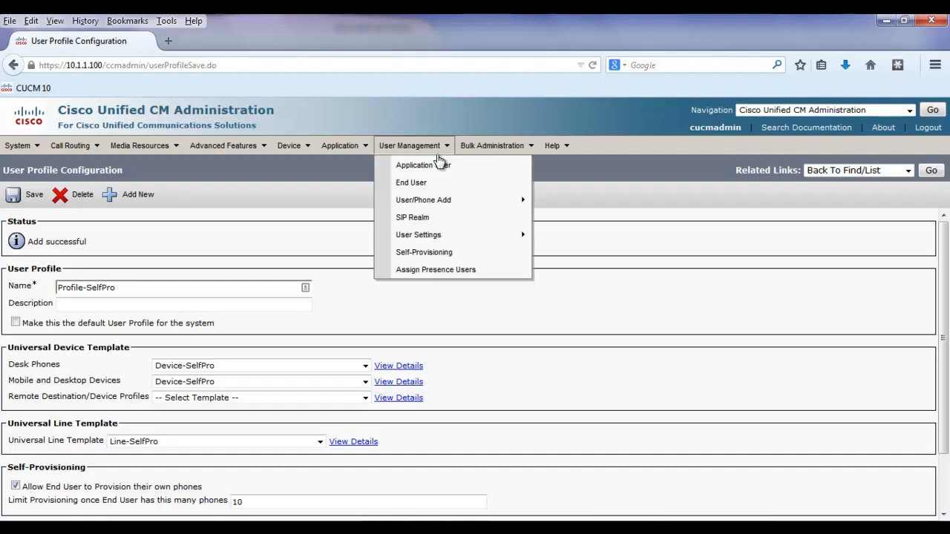
mouse_move(439, 204)
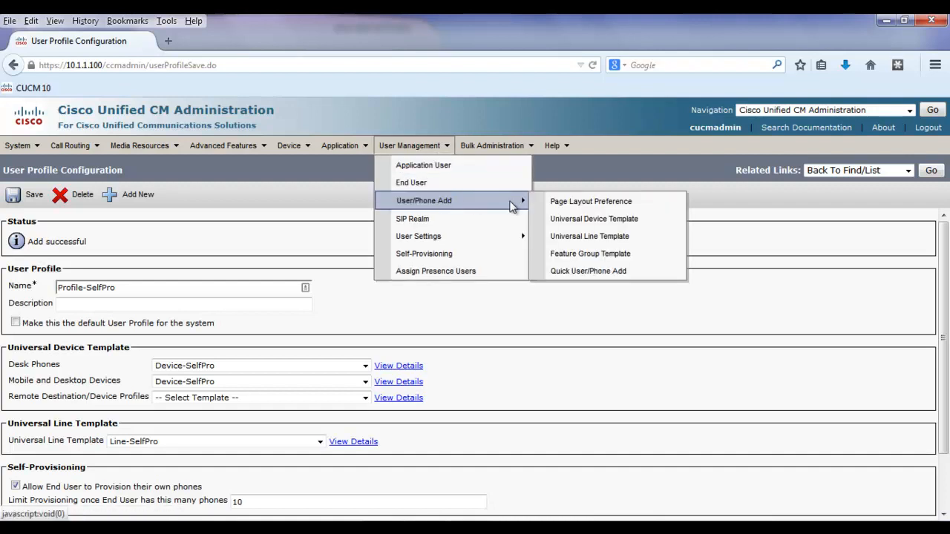
click(564, 255)
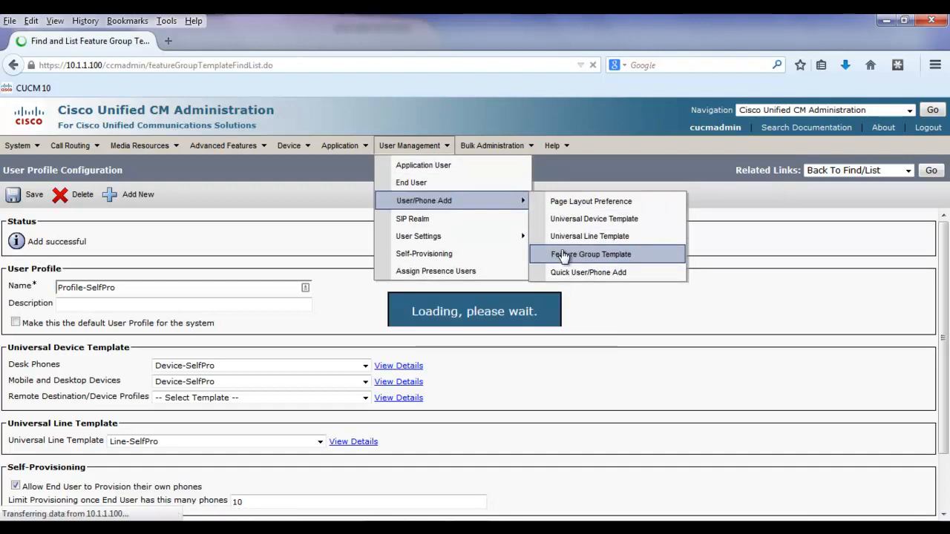
click(36, 353)
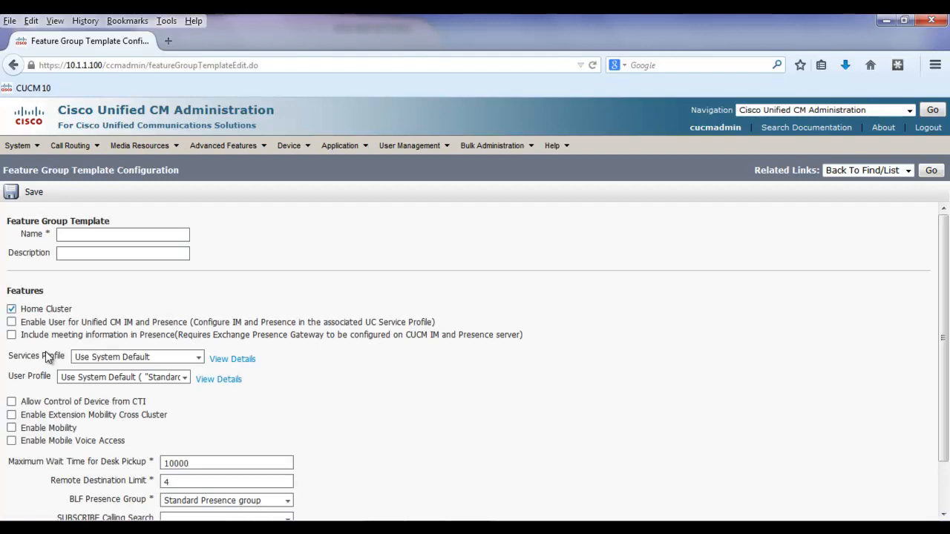
click(110, 235)
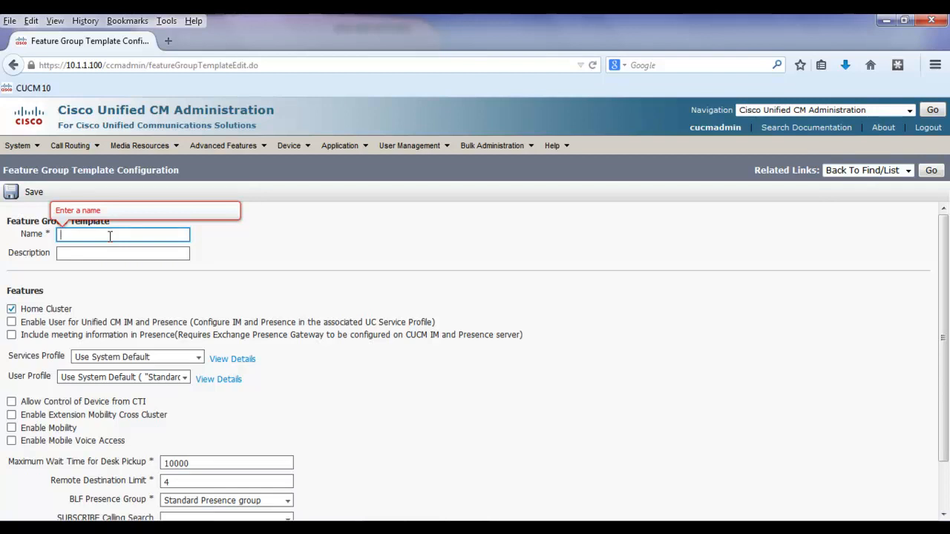
text(Feature)
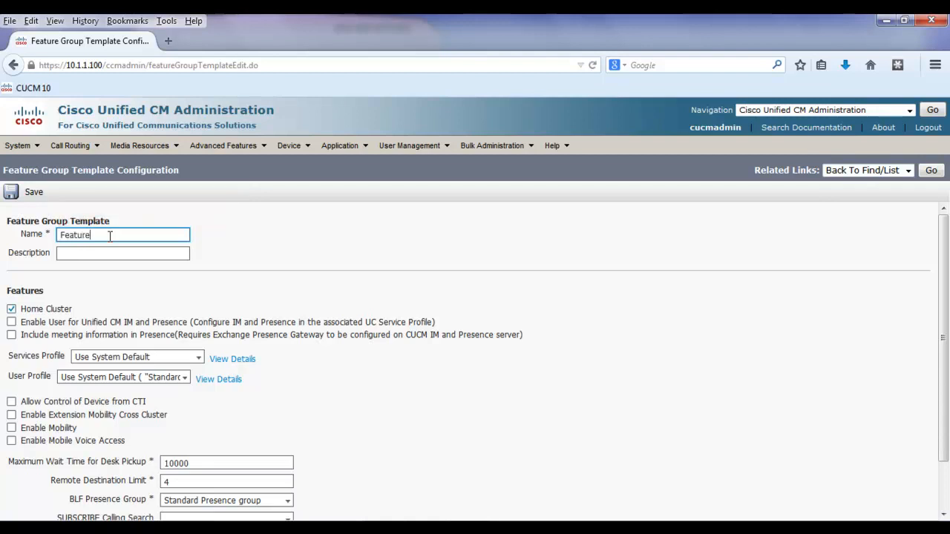
text(_)
key(BackSpace)
text(-SelfPro)
Set the feature group template's user profile to Profile-SelfPro and save the template
click(197, 346)
scroll(439, 403, down, 2)
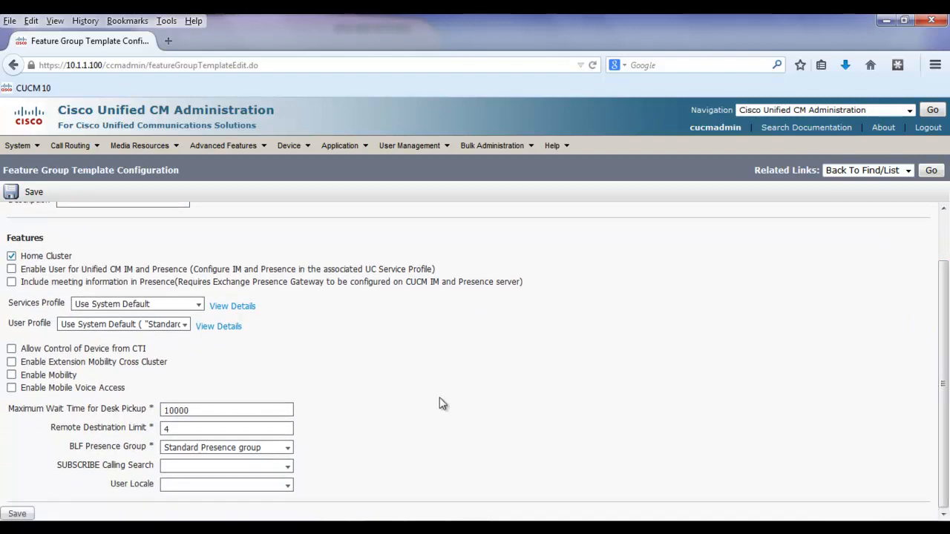
click(185, 330)
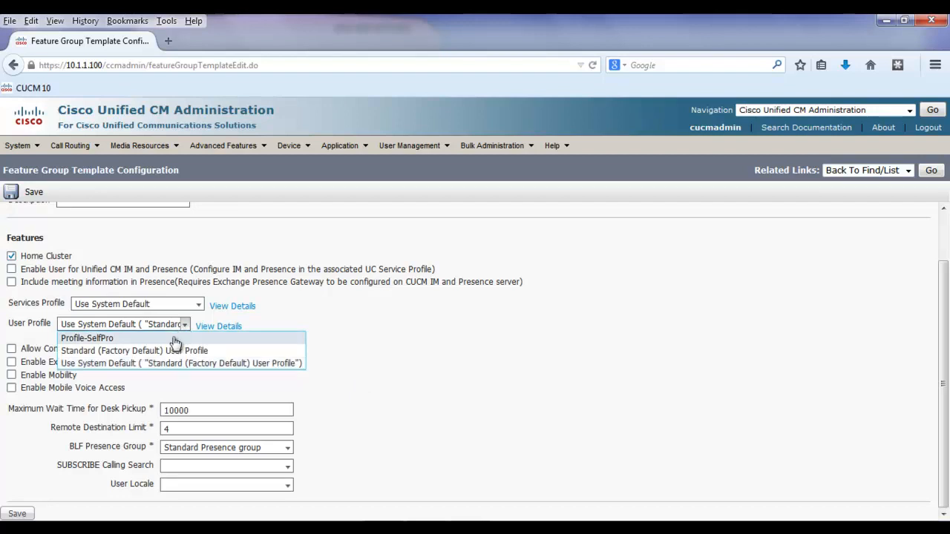
click(175, 340)
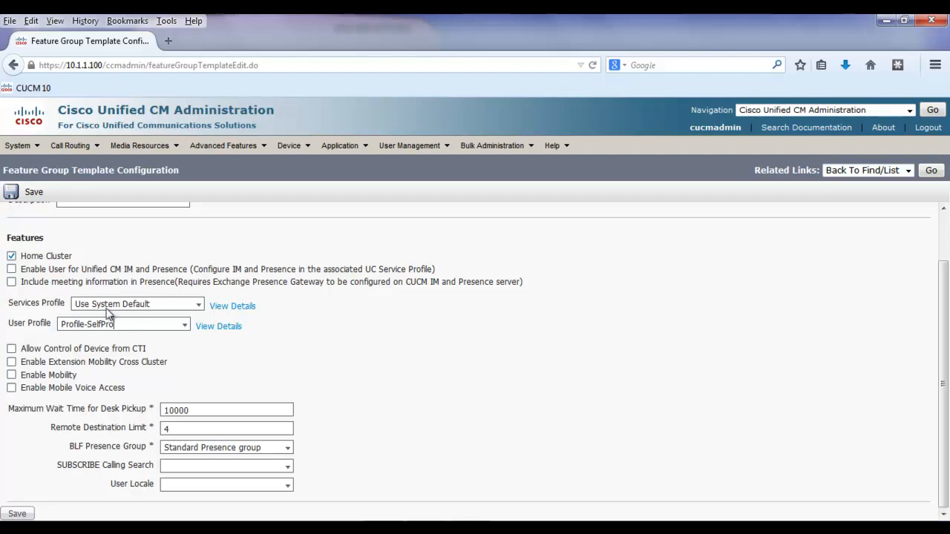
click(31, 197)
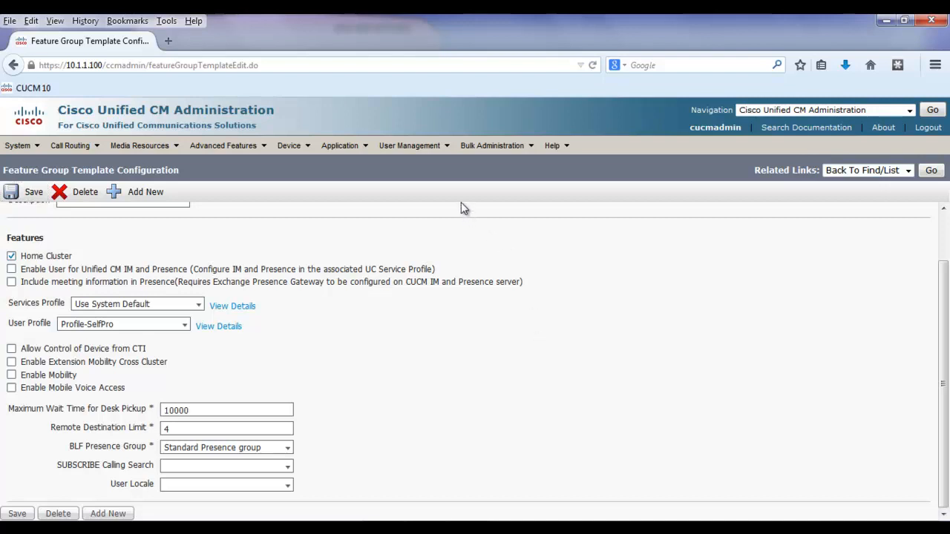
Search the end users without any filter criteria
mouse_move(409, 145)
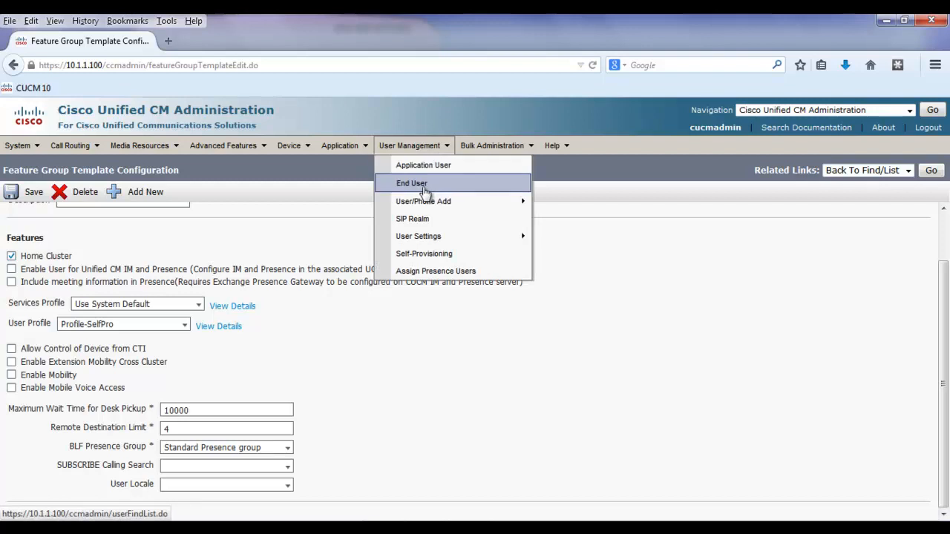
click(425, 191)
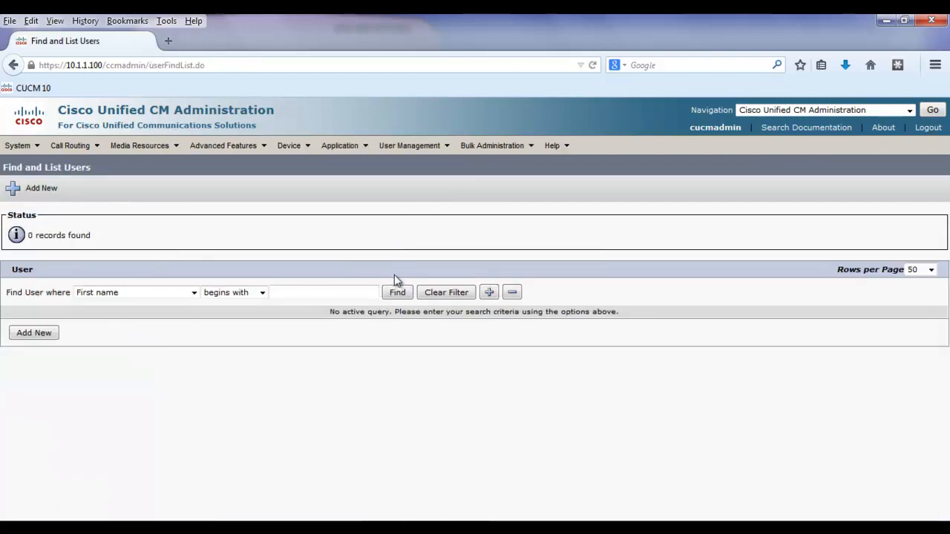
click(393, 295)
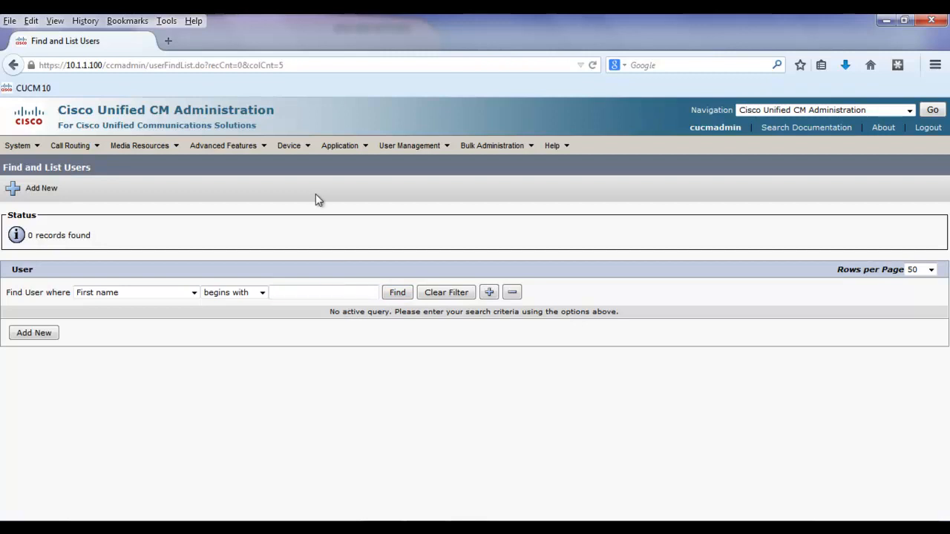
View the phone search page, and open the existing LDAP directory configuration named LDAP
click(302, 149)
click(307, 218)
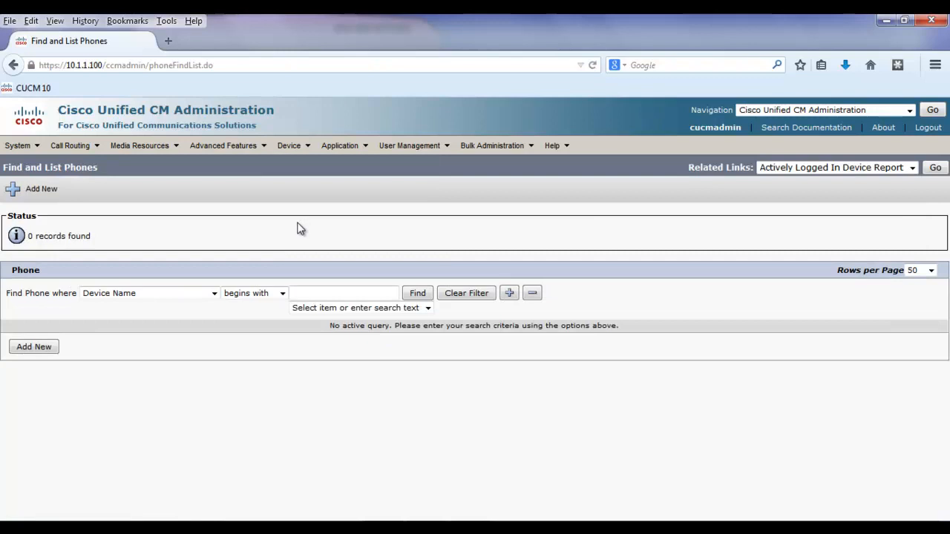
click(18, 146)
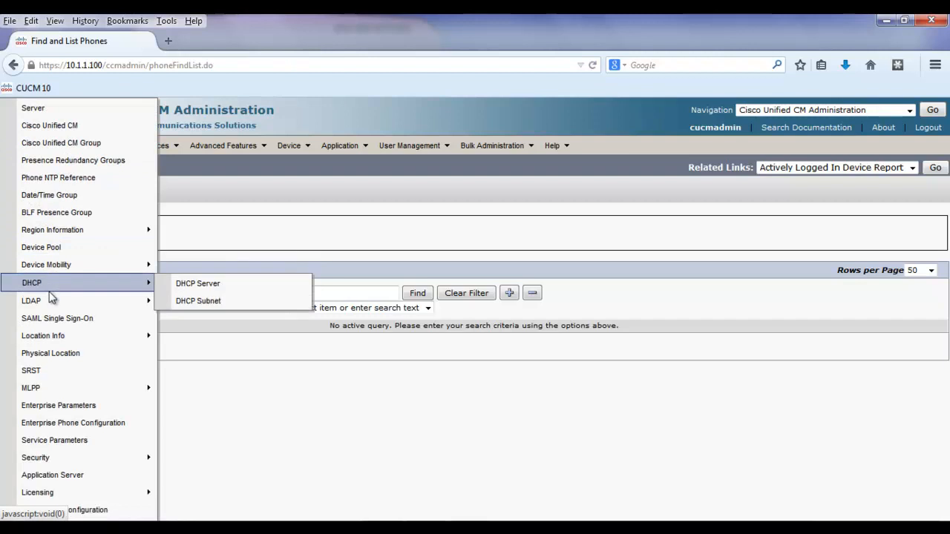
mouse_move(52, 299)
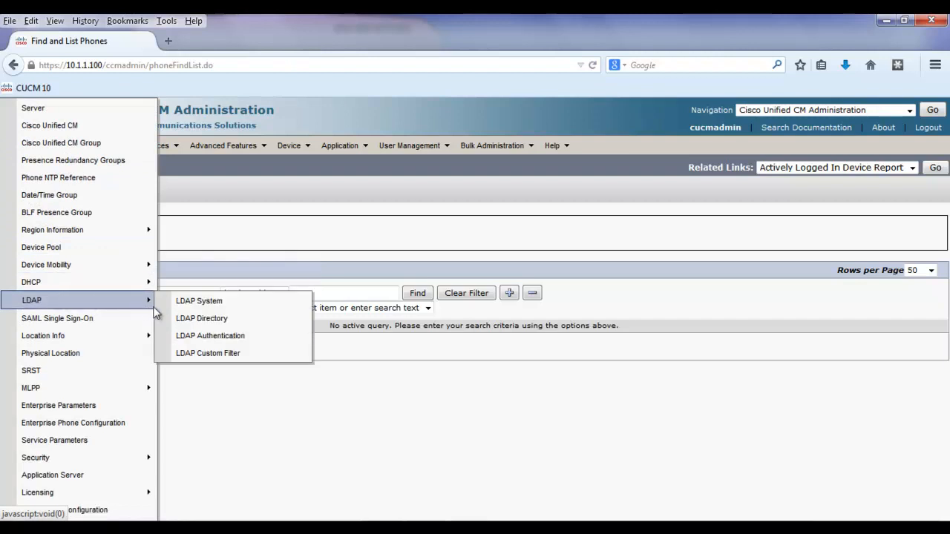
click(178, 324)
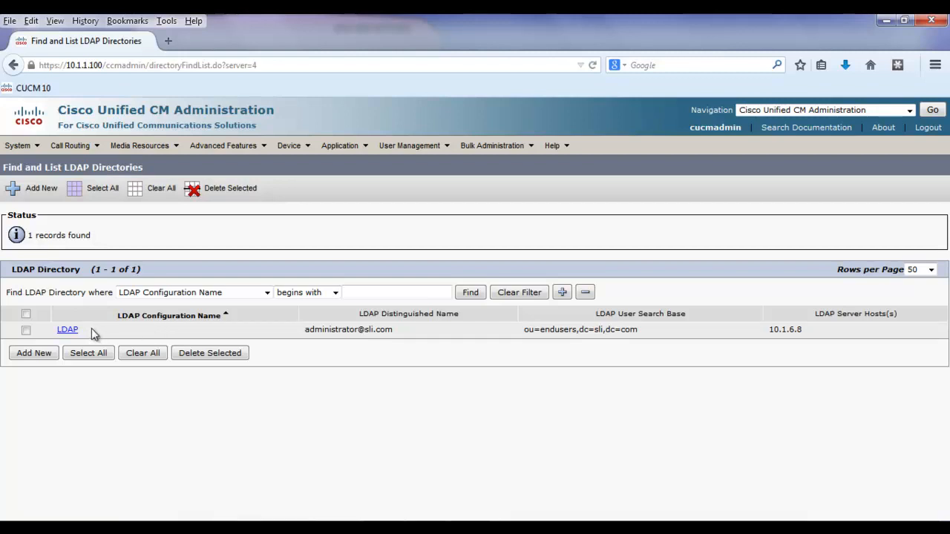
click(68, 330)
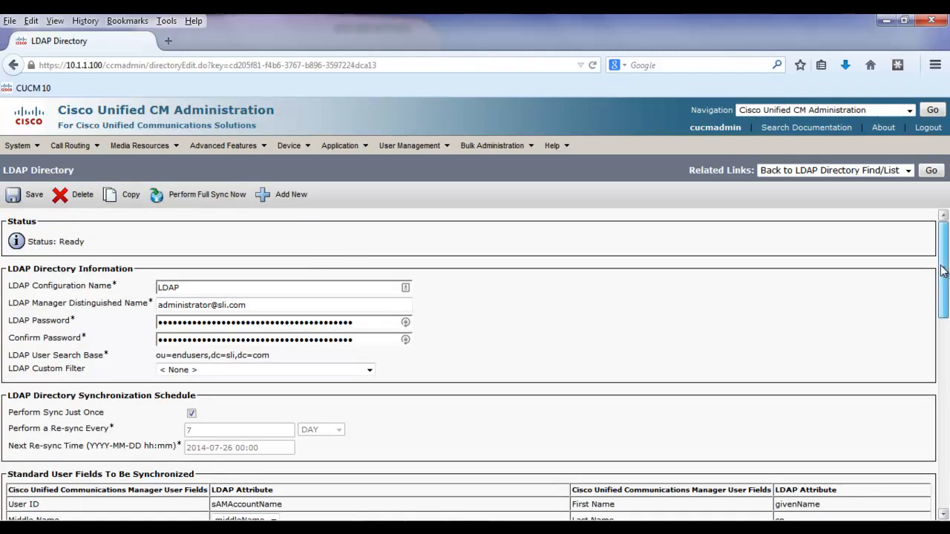
Set the LDAP directory's feature group template to Feature-SelfPro
drag(942, 271, 944, 413)
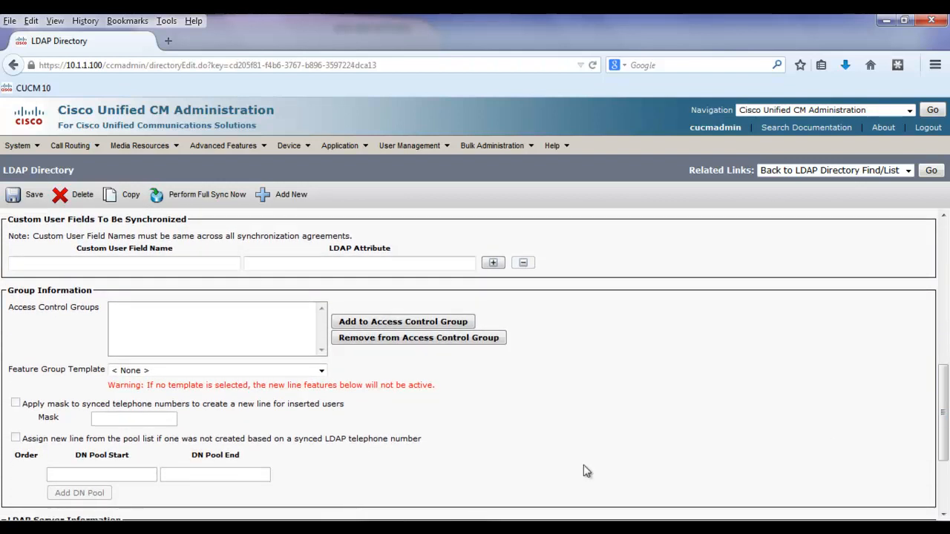
click(321, 370)
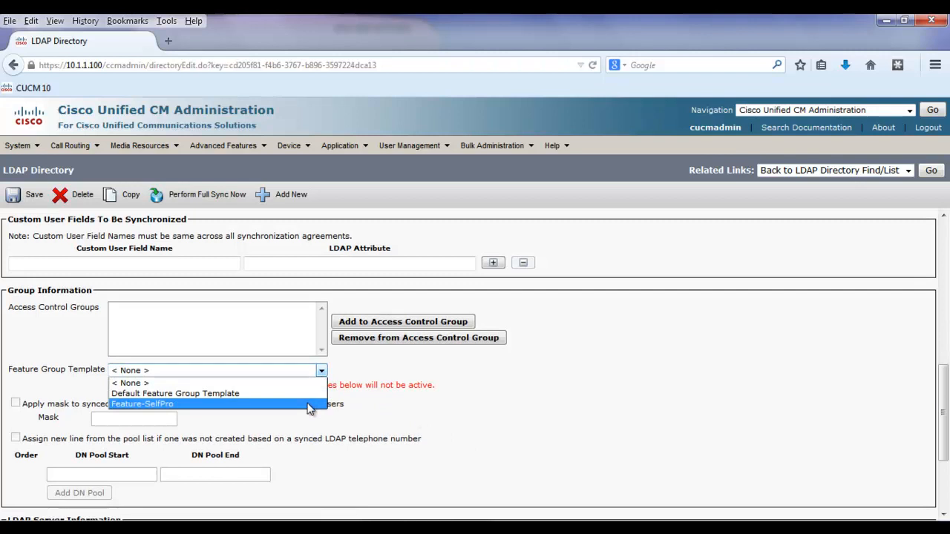
click(310, 405)
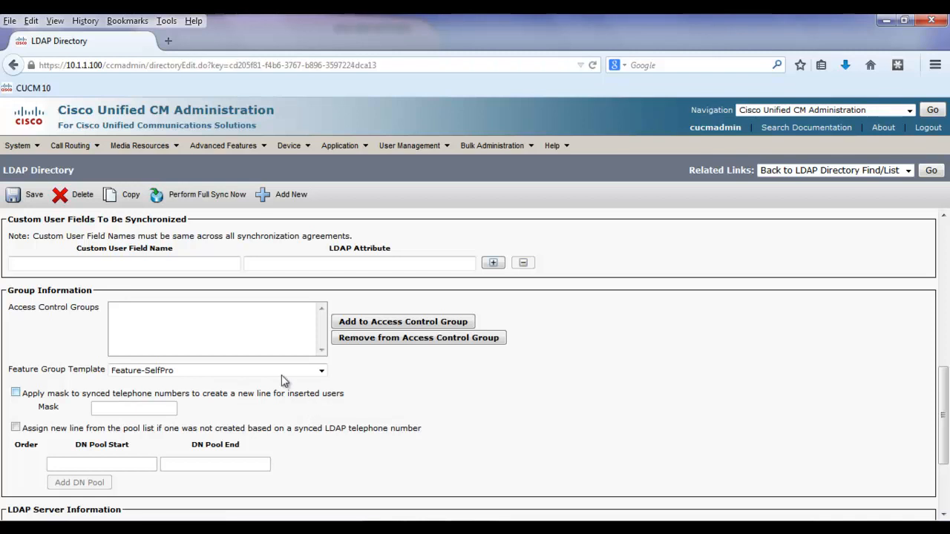
Add the Standard CCM End Users access control group to the LDAP directory's group information
drag(34, 311, 79, 317)
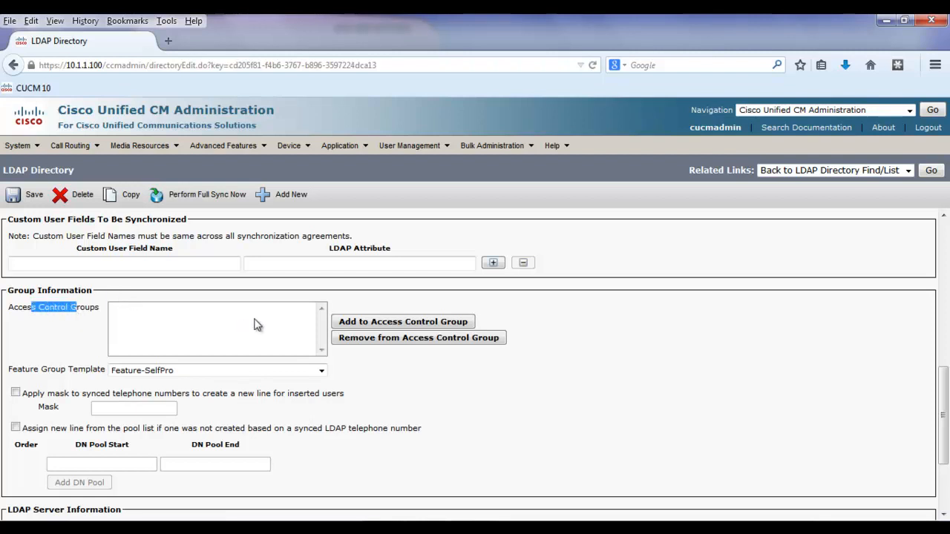
click(369, 324)
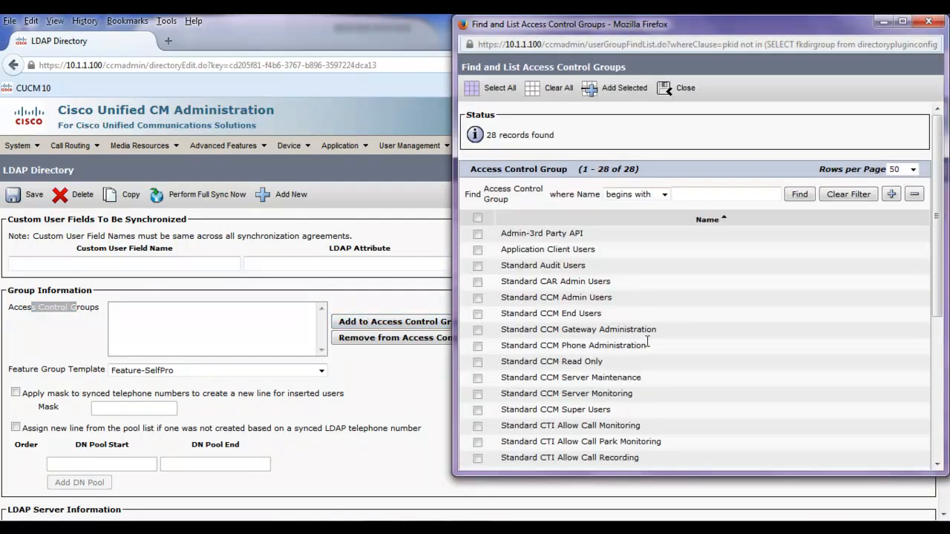
drag(937, 236, 938, 265)
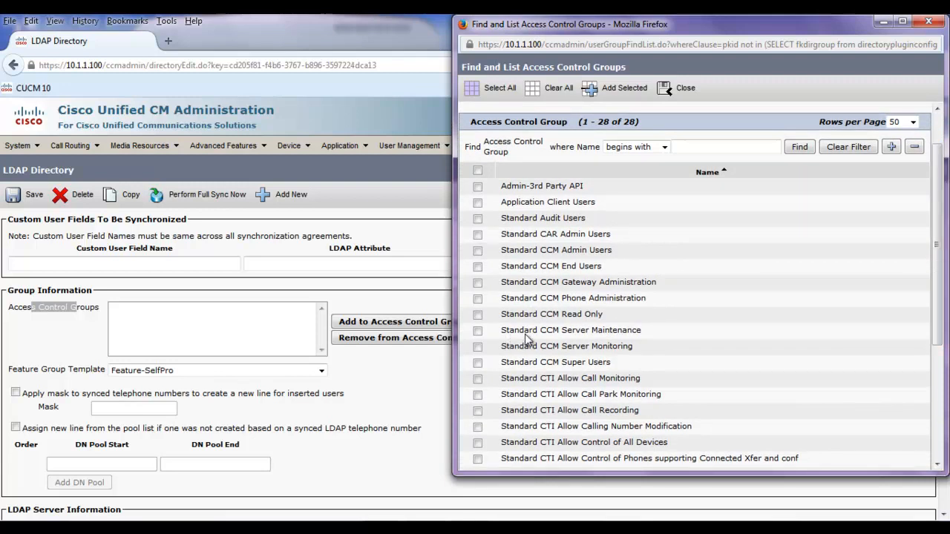
click(478, 267)
click(629, 89)
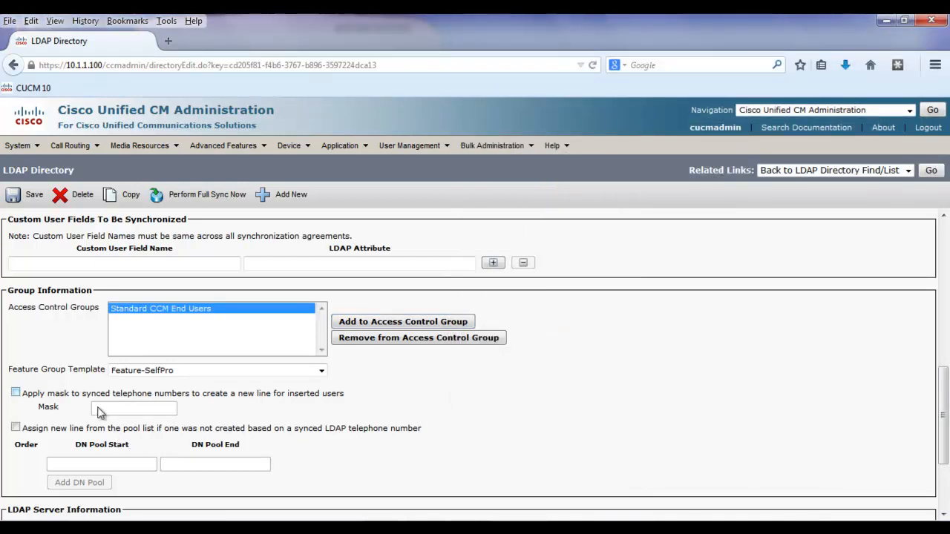
Enable assigning new lines from the pool list with a DN pool from 4000 to 4003, and save the LDAP directory
click(16, 428)
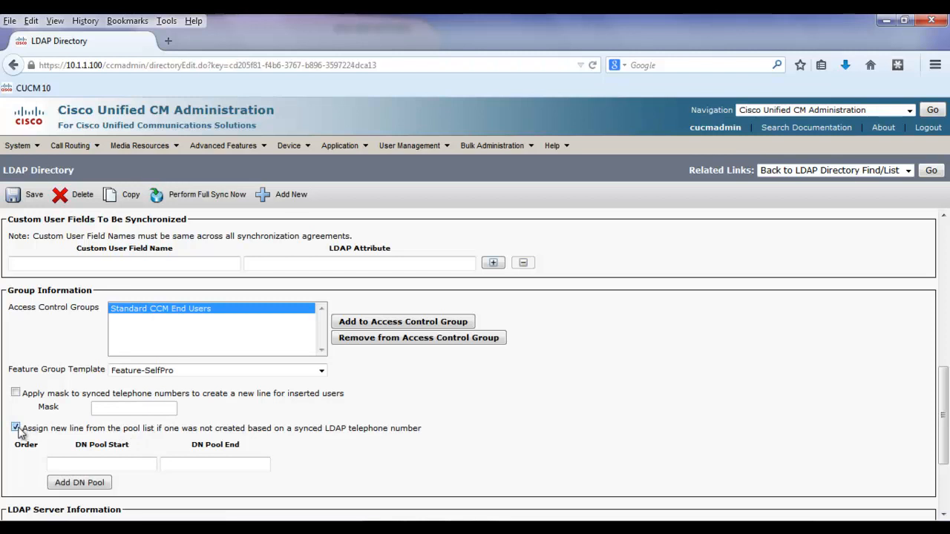
click(67, 464)
text(4000)
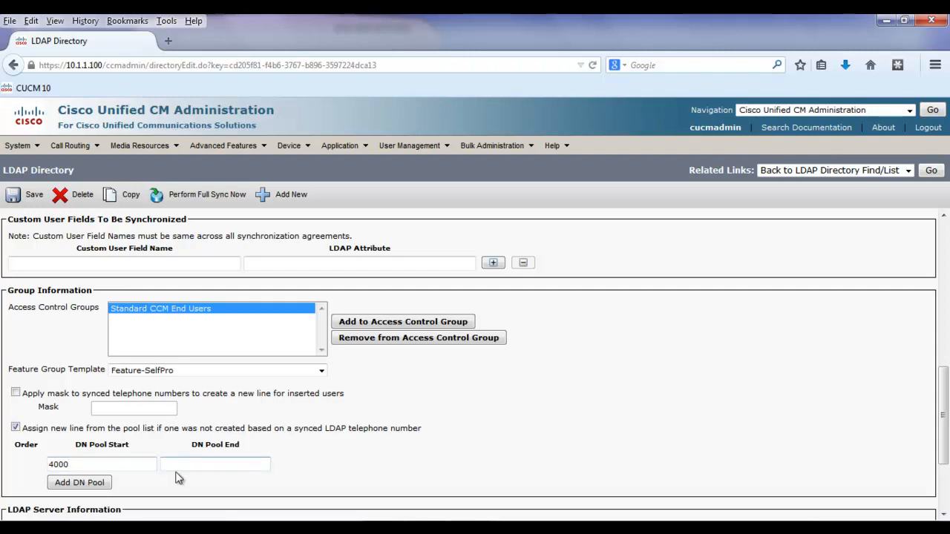
click(183, 469)
text(400)
text(3)
click(34, 201)
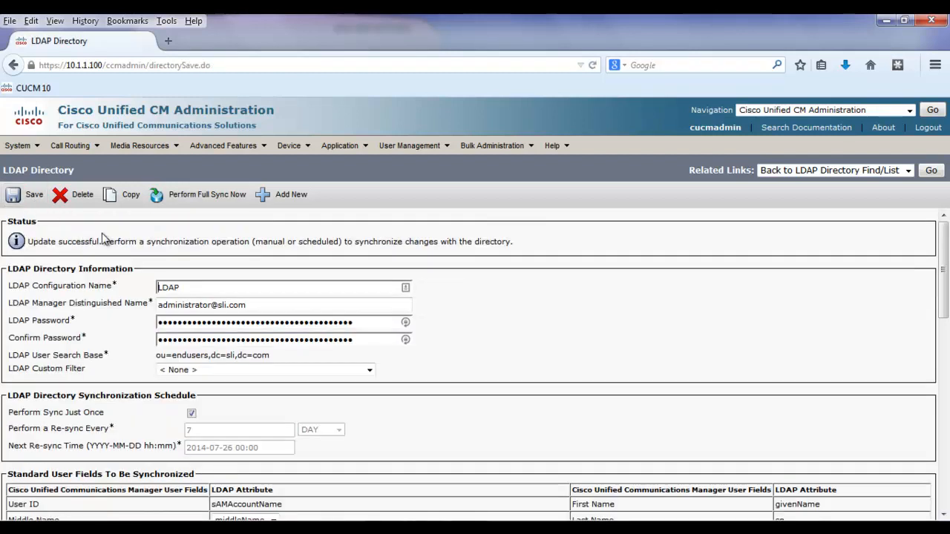
Run a full sync of the LDAP directory and list the synchronized end users
click(210, 194)
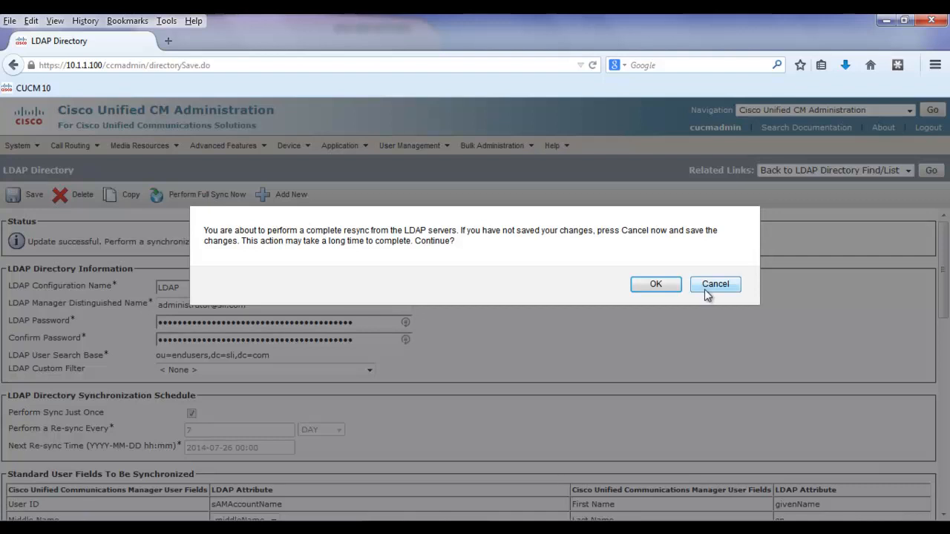
click(656, 286)
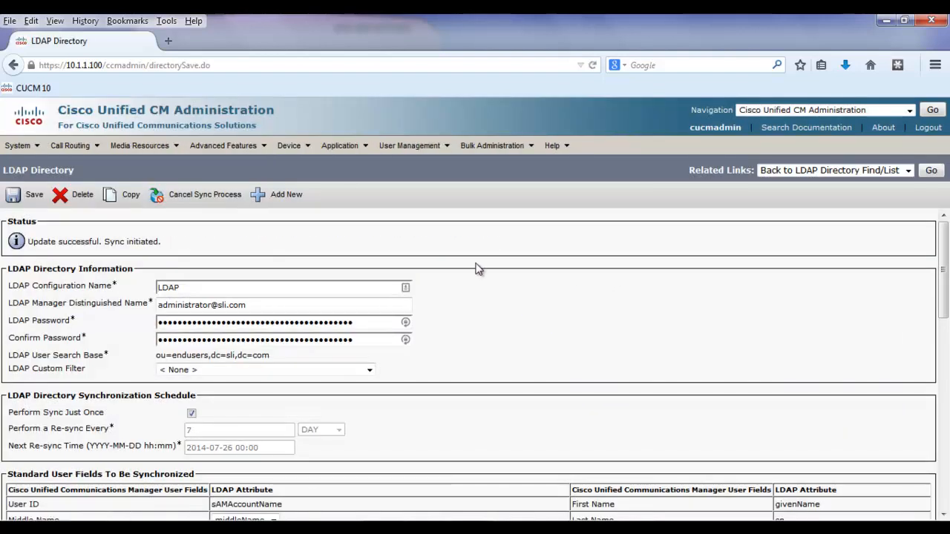
mouse_move(445, 152)
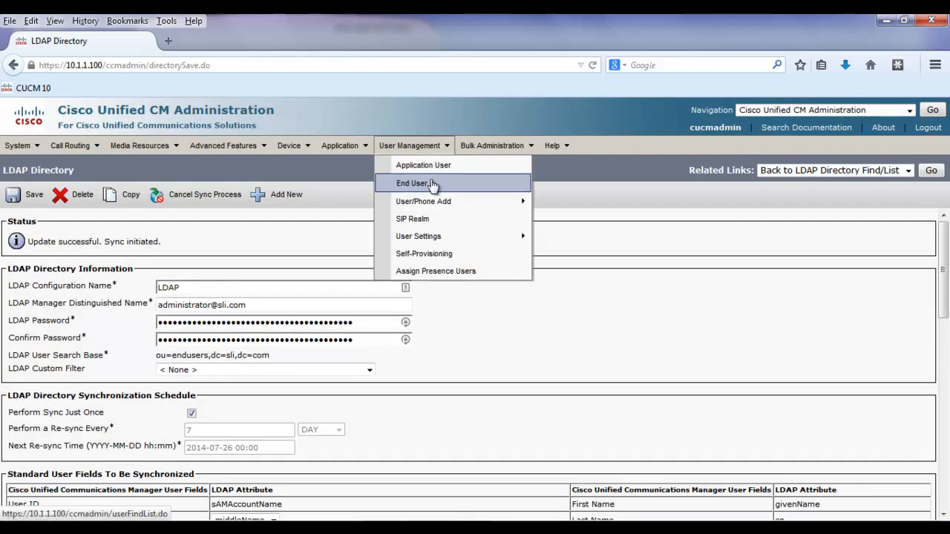
click(434, 185)
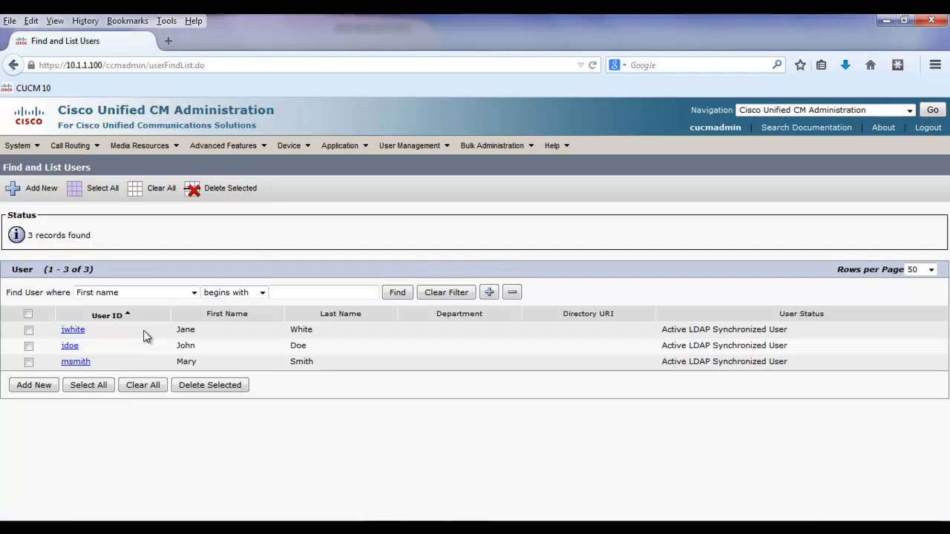
Open the first end user in the list and check the self-service user ID and assigned user profile
click(74, 330)
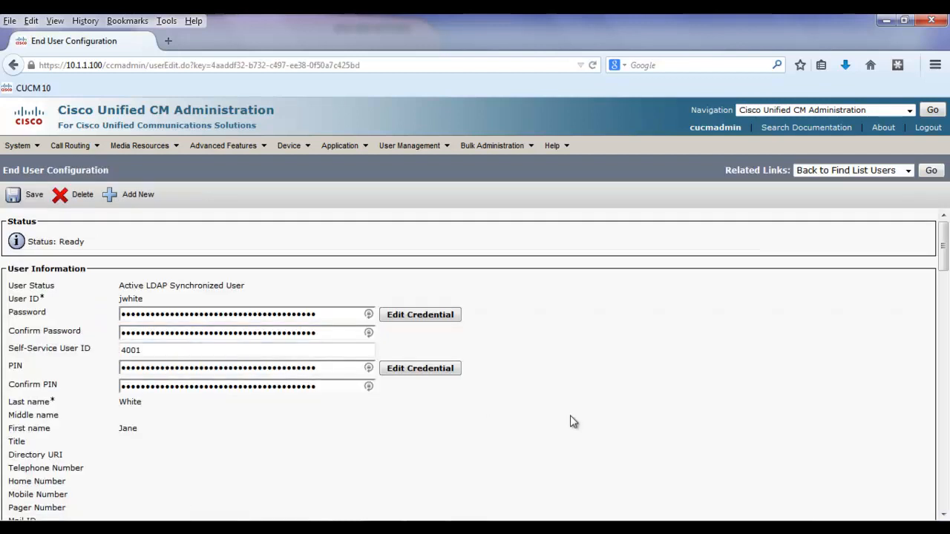
drag(149, 351, 117, 349)
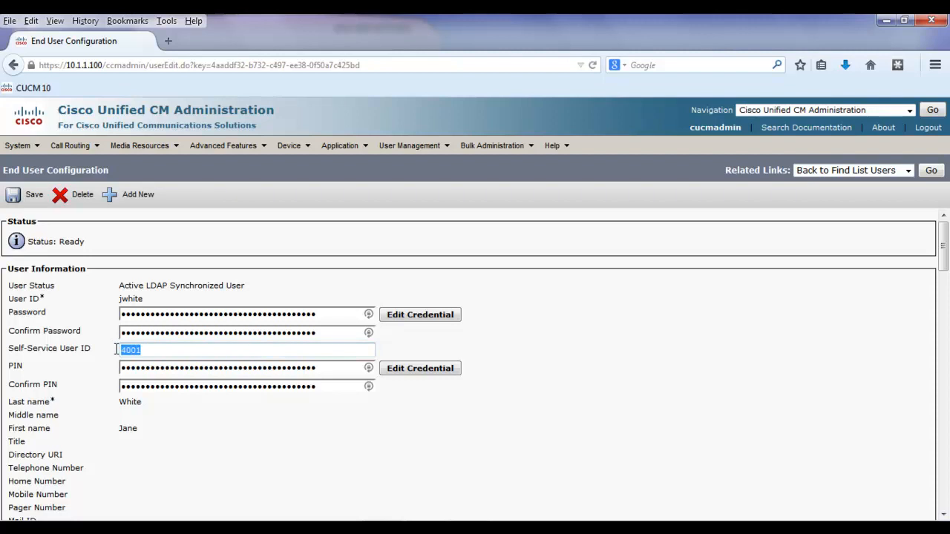
click(783, 411)
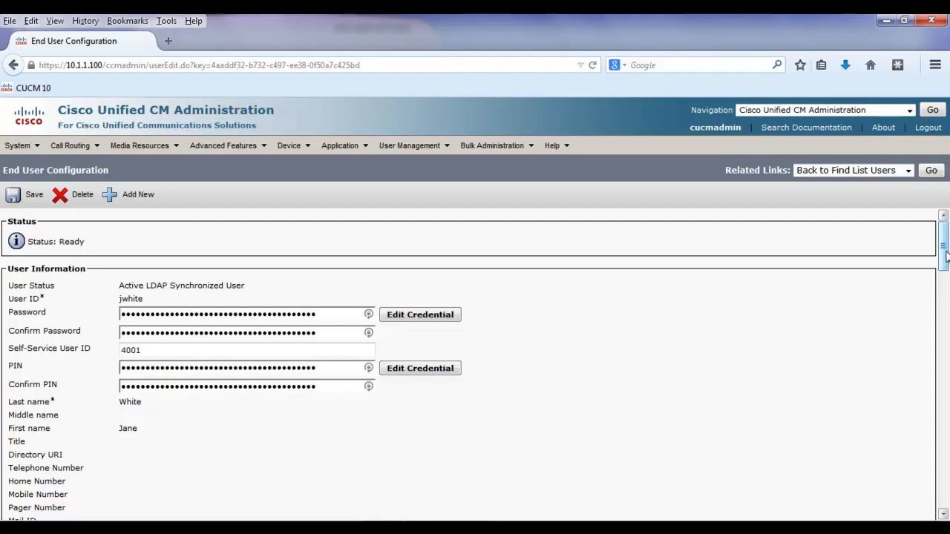
drag(944, 256, 944, 316)
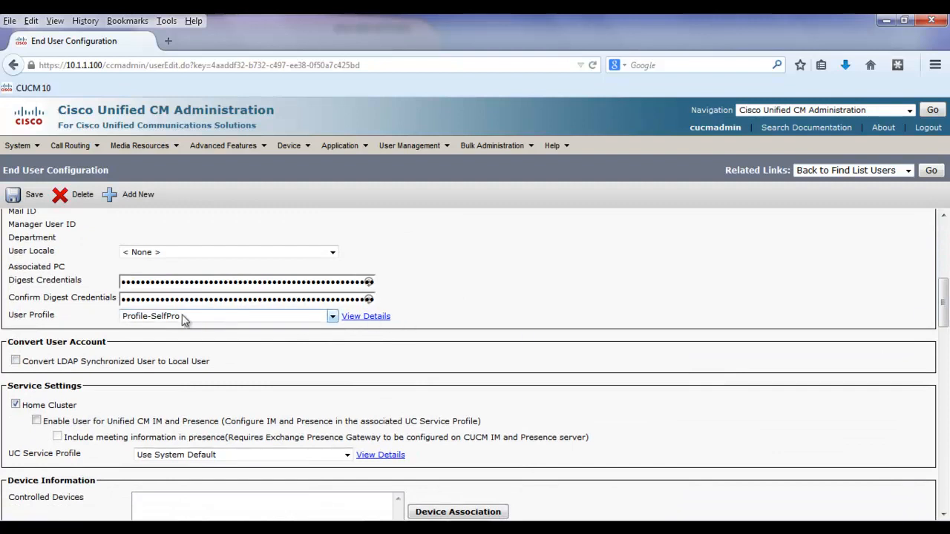
drag(55, 319, 24, 316)
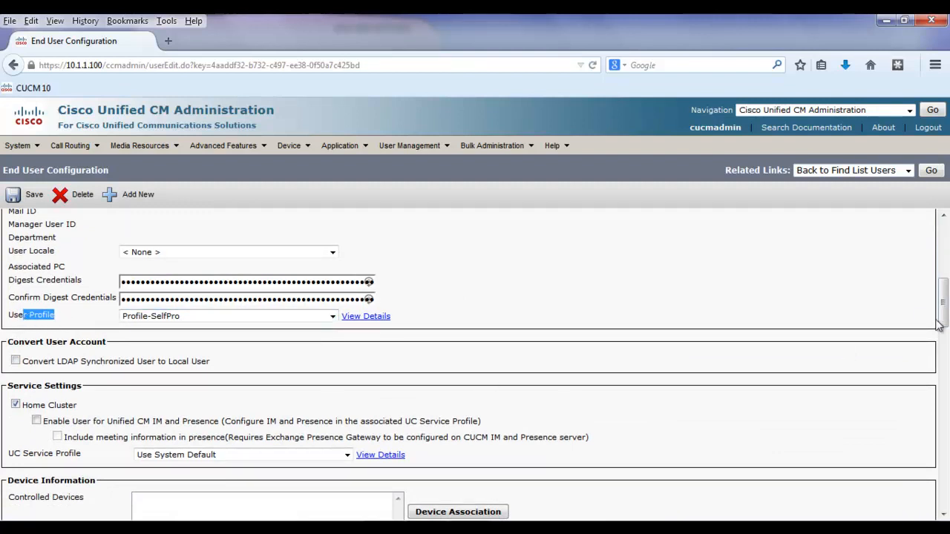
Check the end user's permission groups and roles and the primary extension
drag(942, 312, 946, 489)
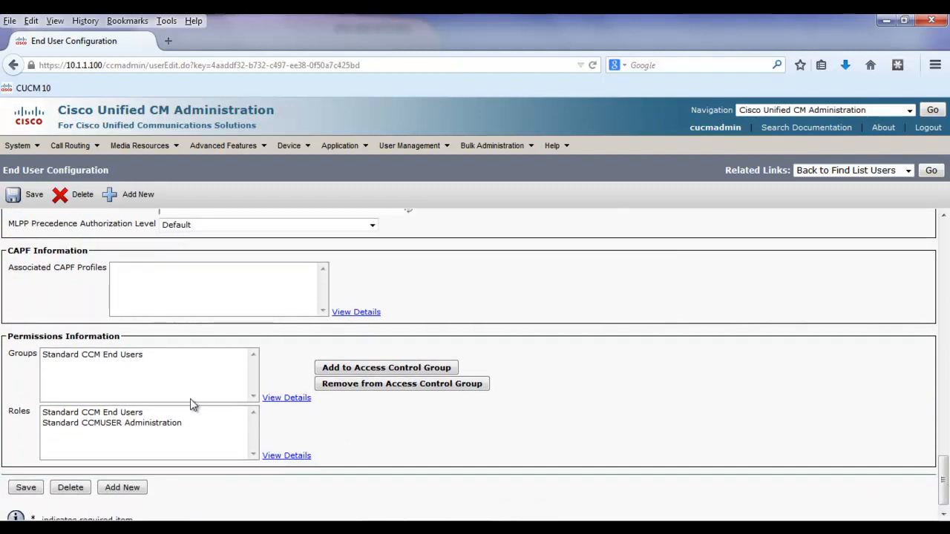
drag(944, 479, 946, 413)
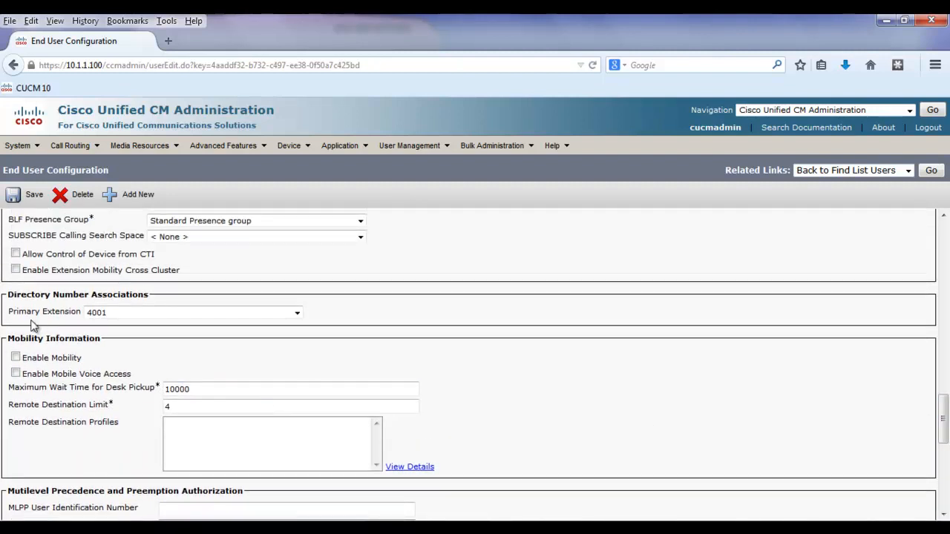
drag(27, 312, 297, 314)
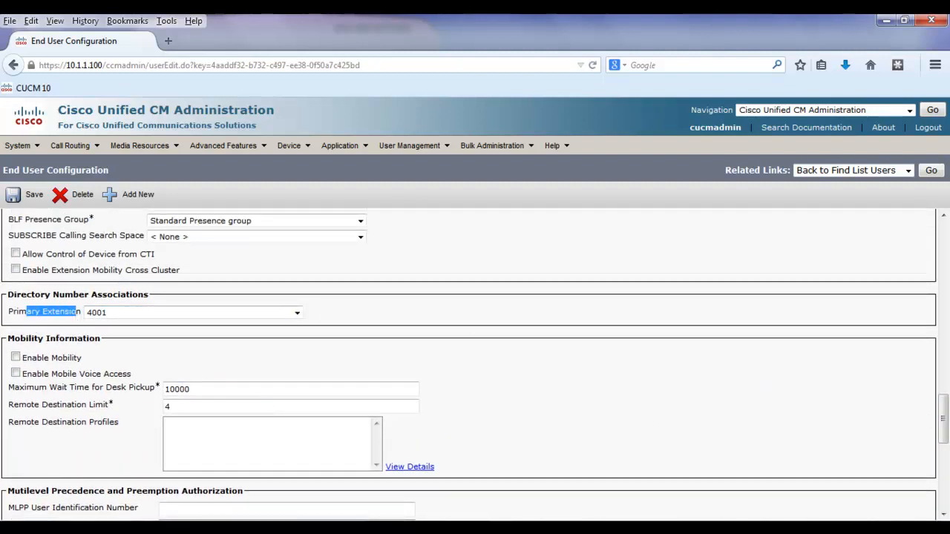
Review the user profile options available to the end user and recheck the self-service user ID
drag(947, 429, 941, 301)
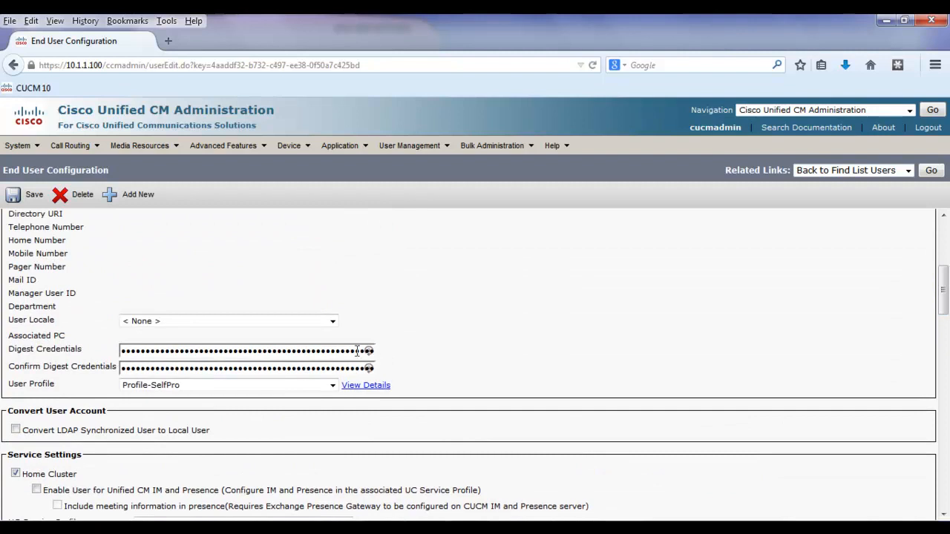
click(245, 387)
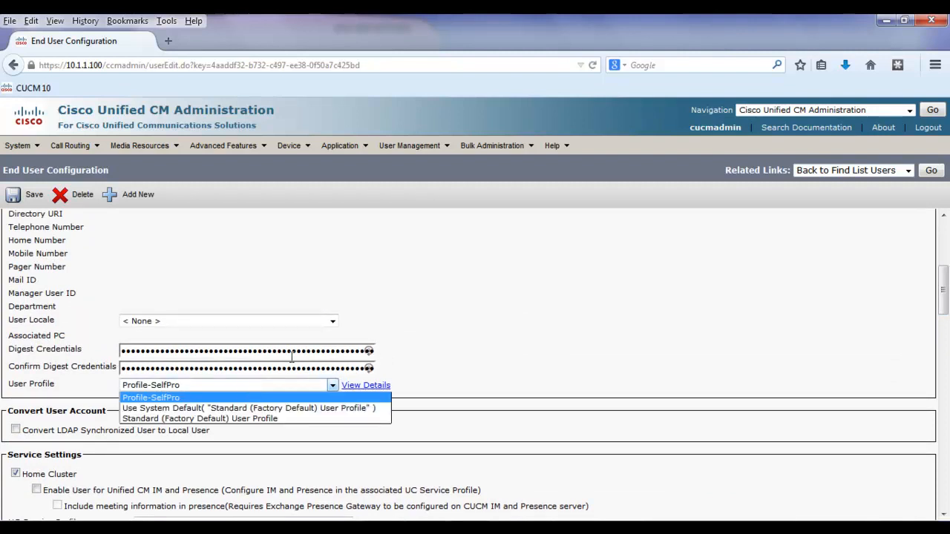
click(372, 294)
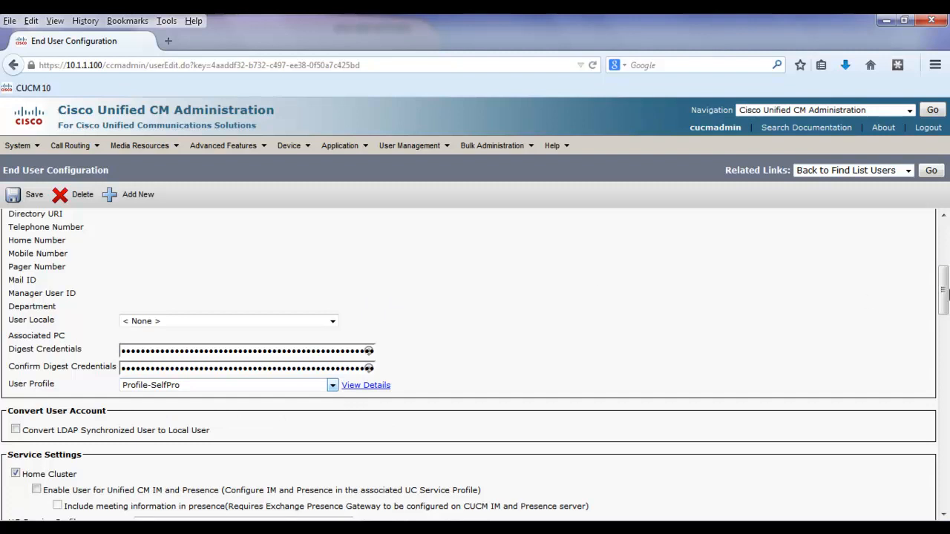
drag(944, 290, 946, 260)
double_click(130, 285)
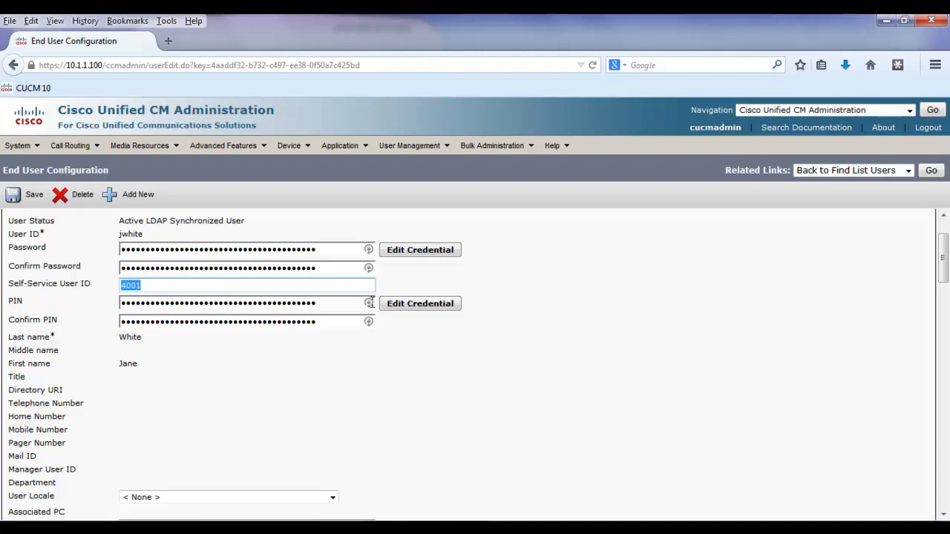
click(727, 318)
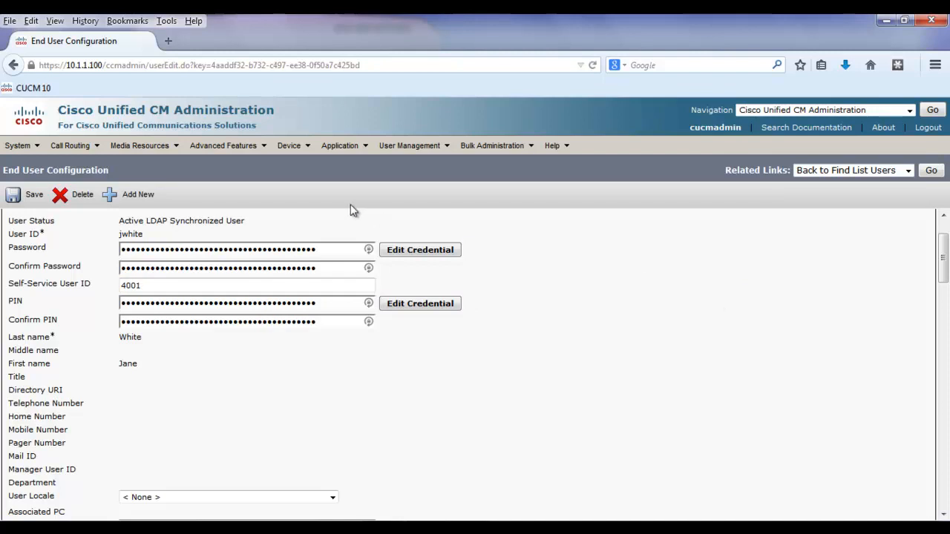
Open a blank configuration for a new CTI route point
mouse_move(305, 145)
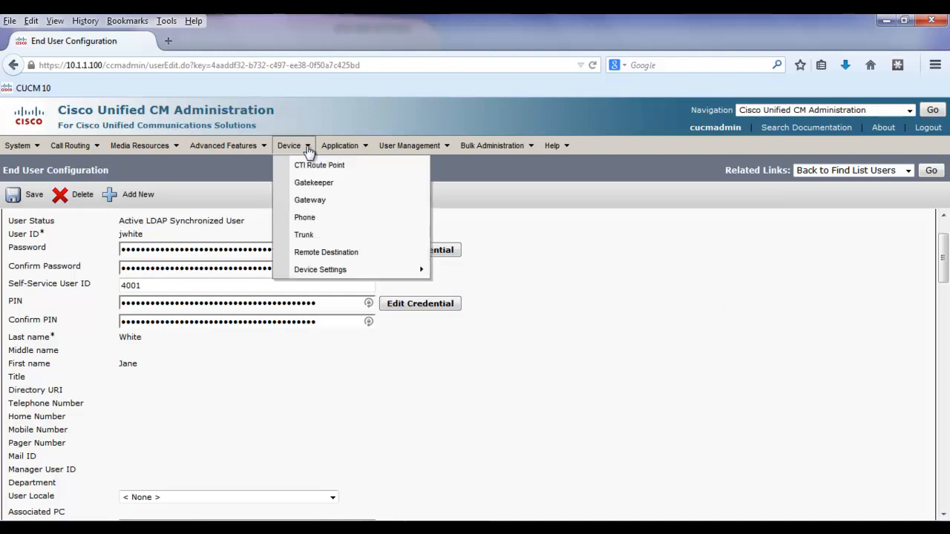
click(309, 165)
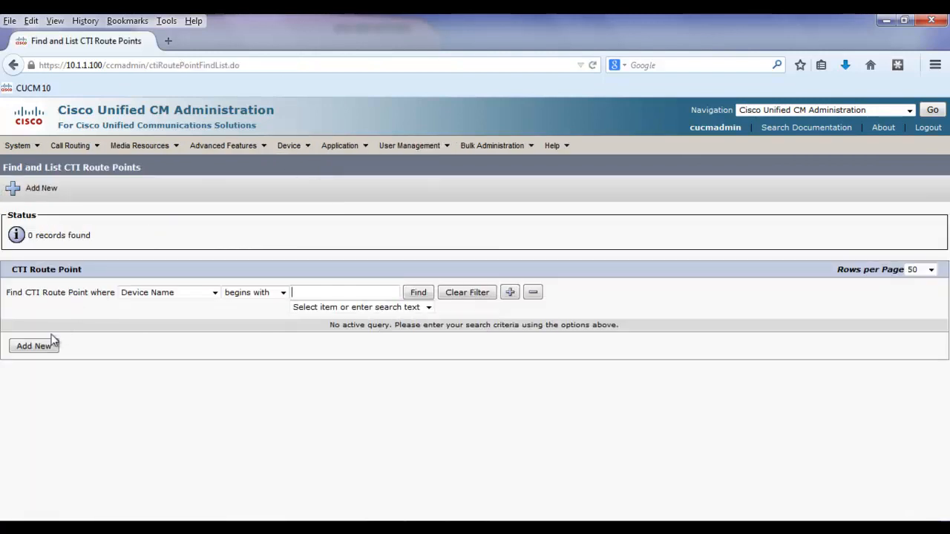
click(33, 346)
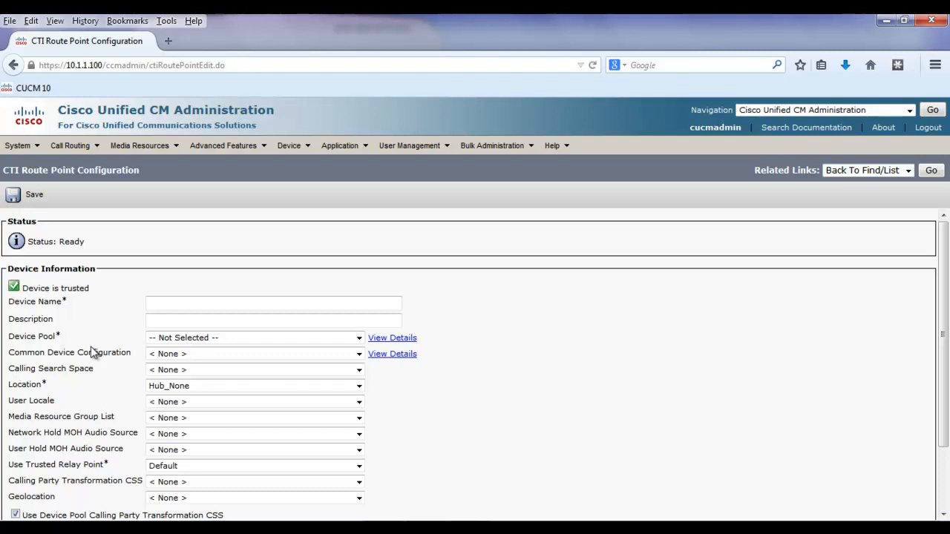
Name the new CTI route point CTI-SelfPro, assign the Site A Denver device pool and save it
text(CTI-SelfPro)
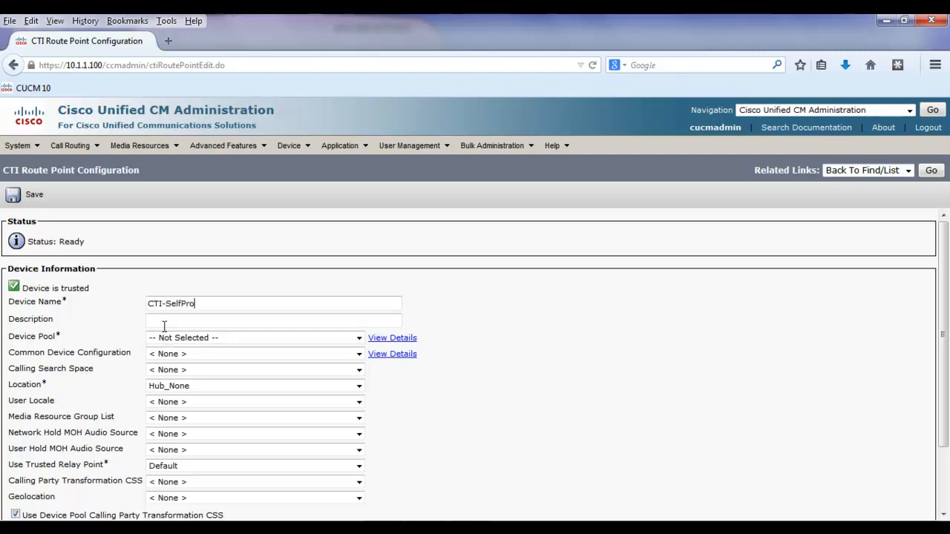
click(186, 337)
click(191, 358)
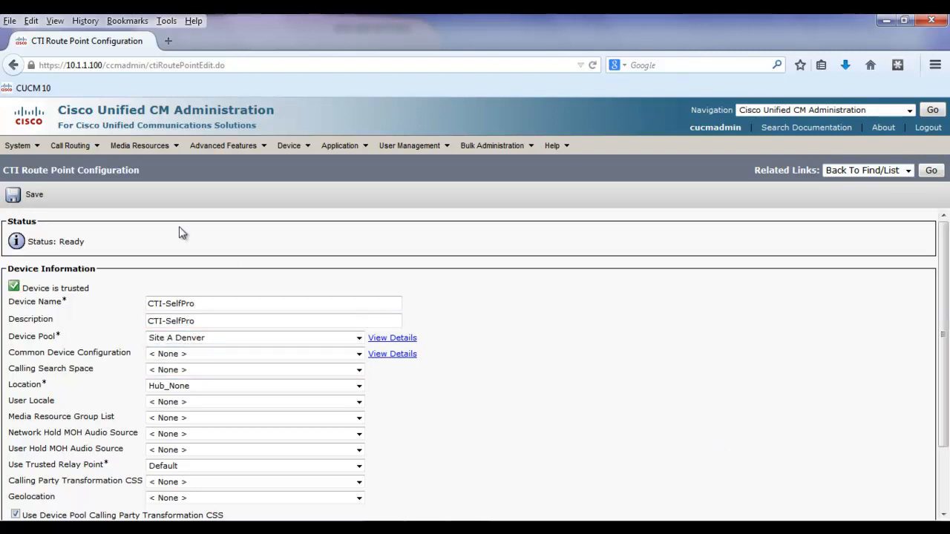
click(34, 197)
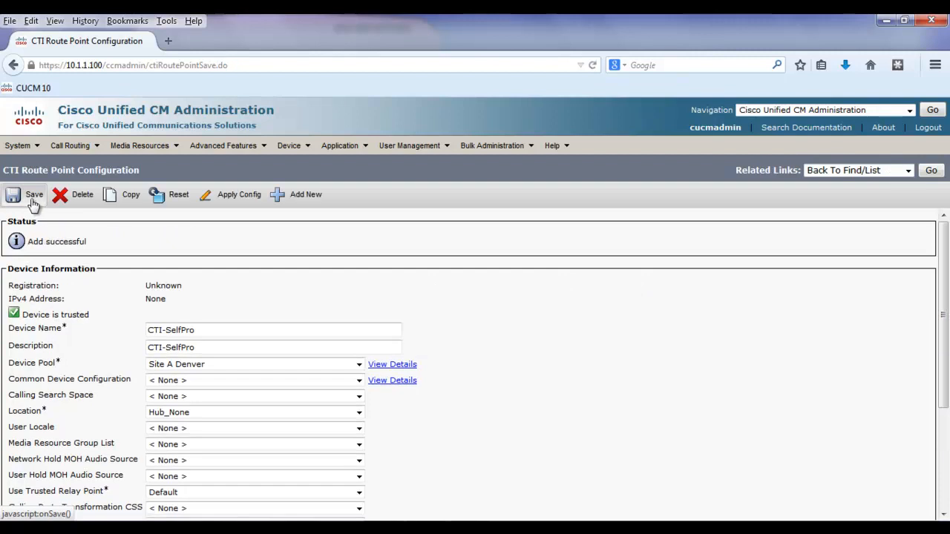
Add directory number 4357 to line 1 of the CTI route point and save it
drag(944, 368, 947, 441)
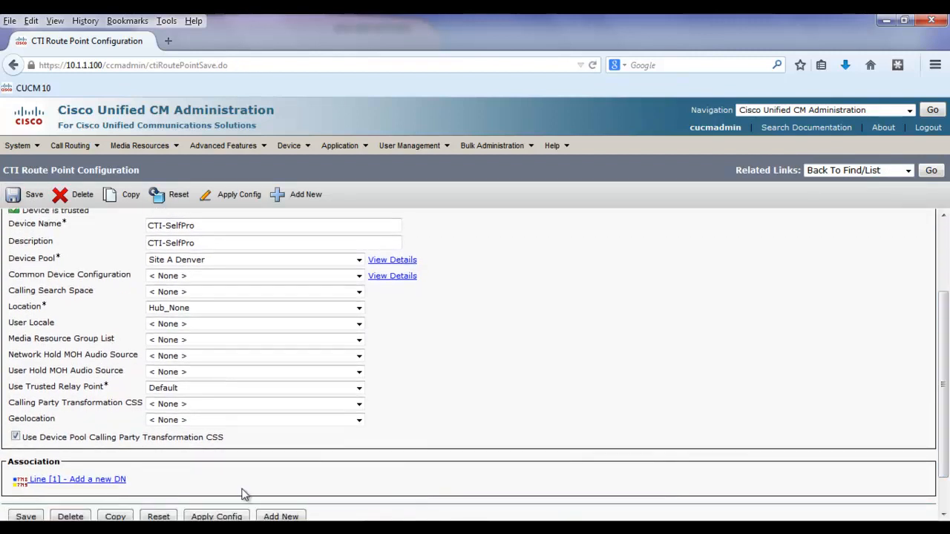
click(112, 482)
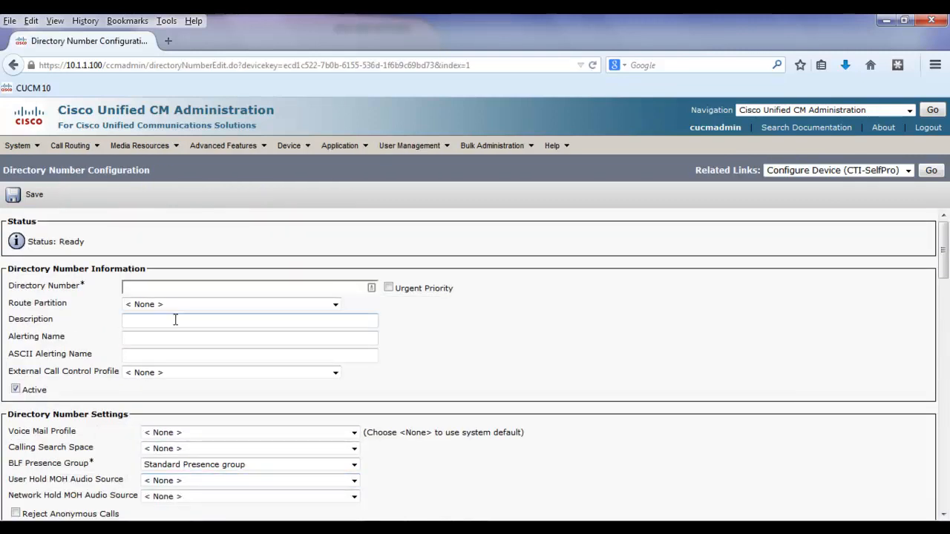
click(184, 287)
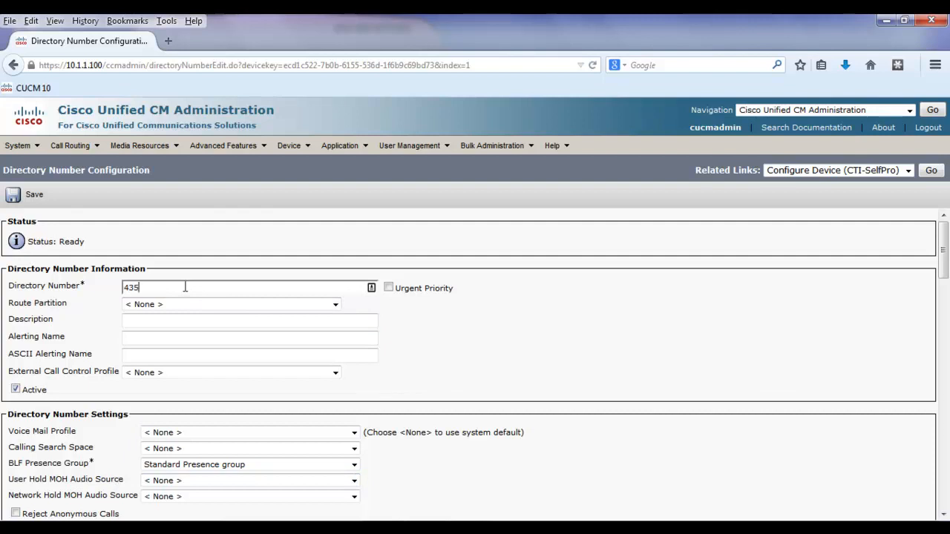
click(568, 357)
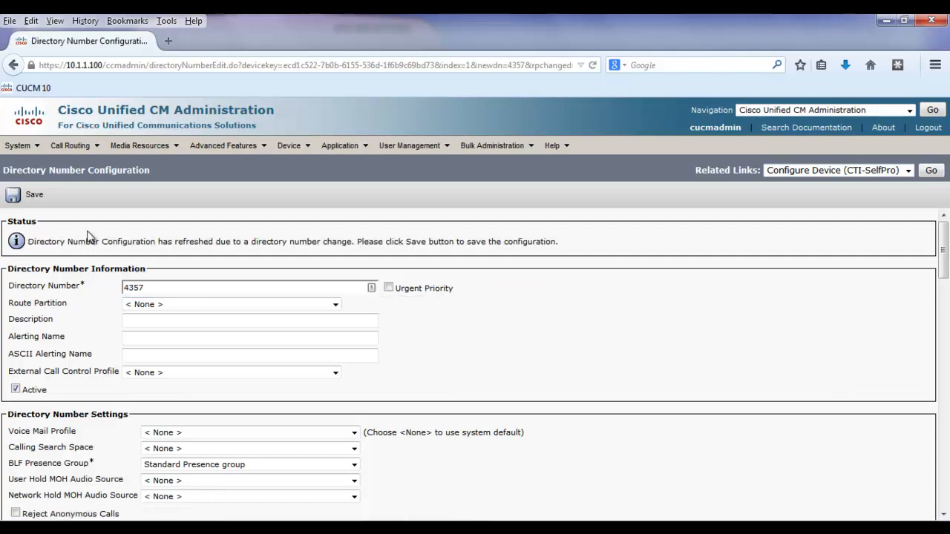
click(37, 197)
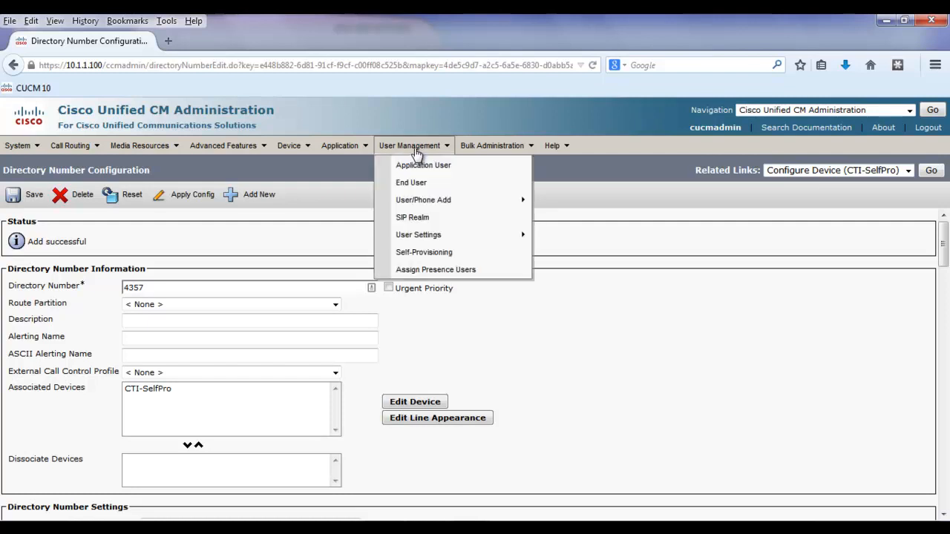
Start a new application user with the user ID User-SelfPro, and enter and confirm the account password
click(415, 167)
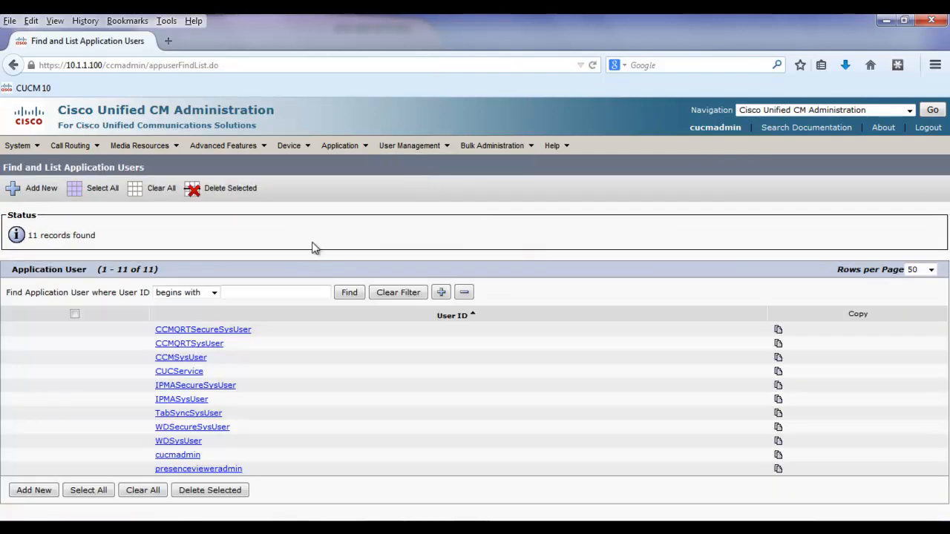
click(36, 491)
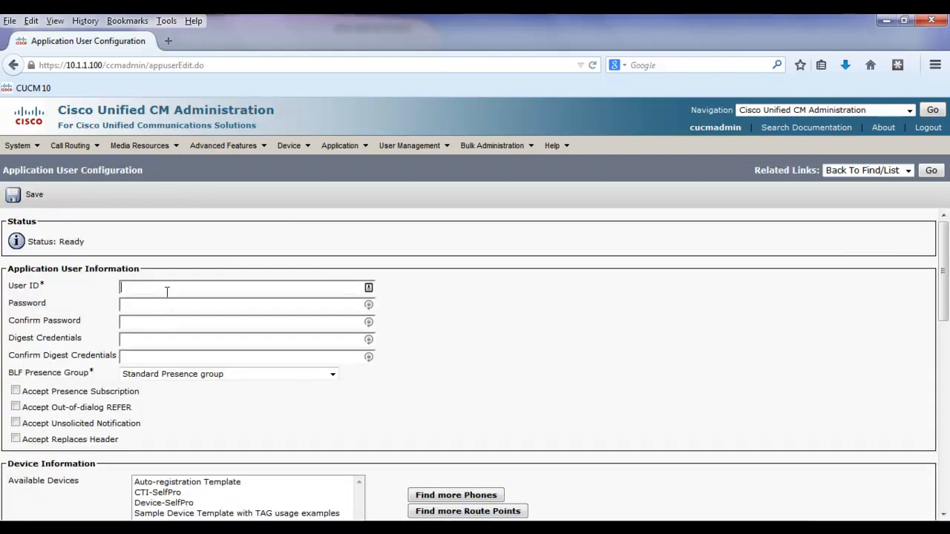
text(USer-SelfPr)
click(178, 311)
text(••••••••••)
key(BackSpace)
key(BackSpace)
key(BackSpace)
key(BackSpace)
key(BackSpace)
text(•••••)
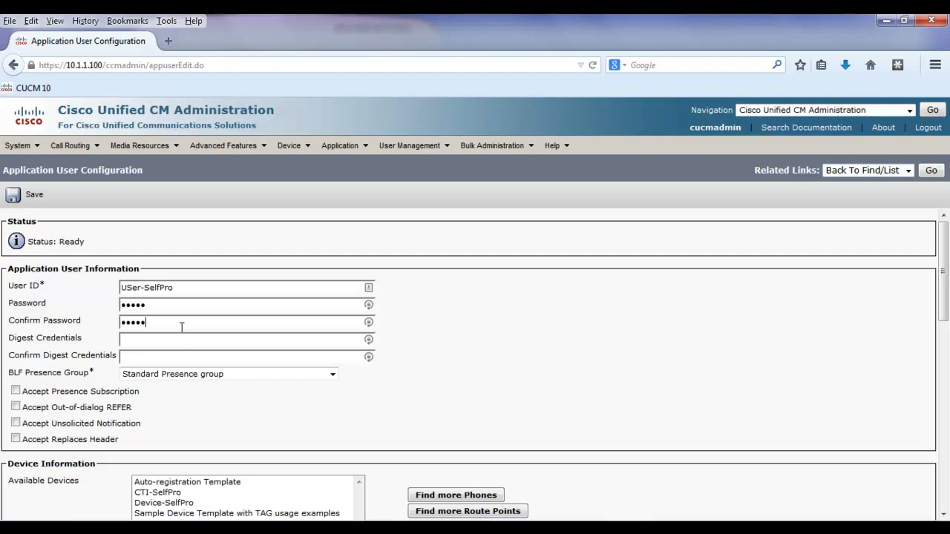
click(133, 289)
key(BackSpace)
text(s)
Add CTI-SelfPro to the application user's controlled devices
drag(947, 298, 946, 339)
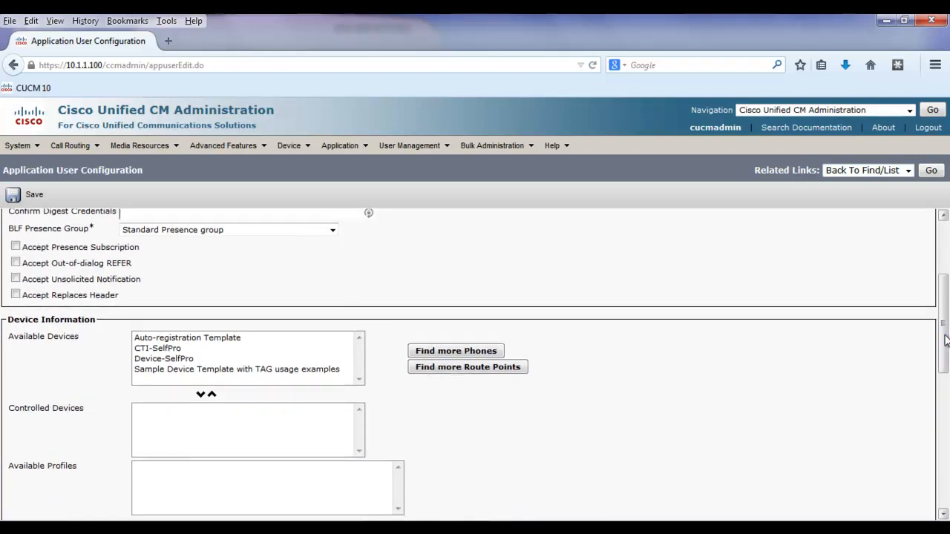
click(185, 352)
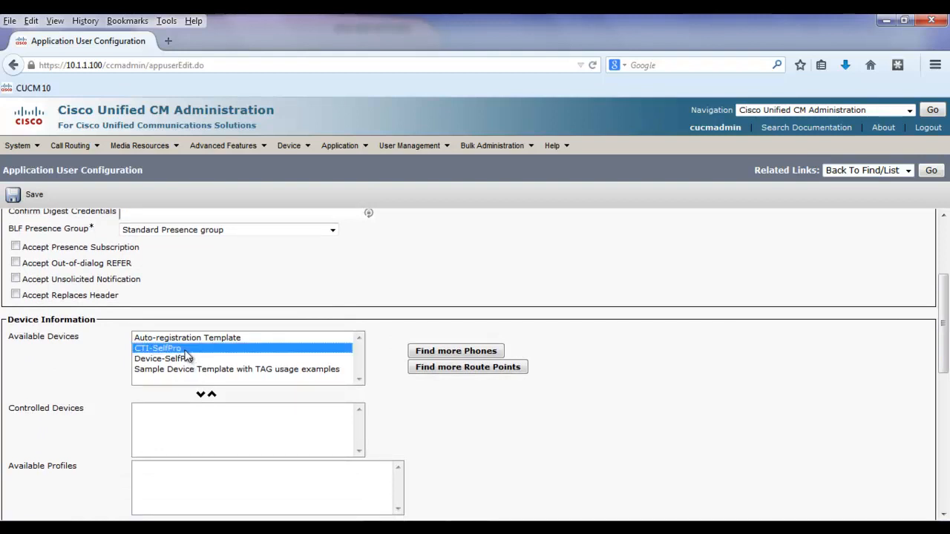
click(200, 395)
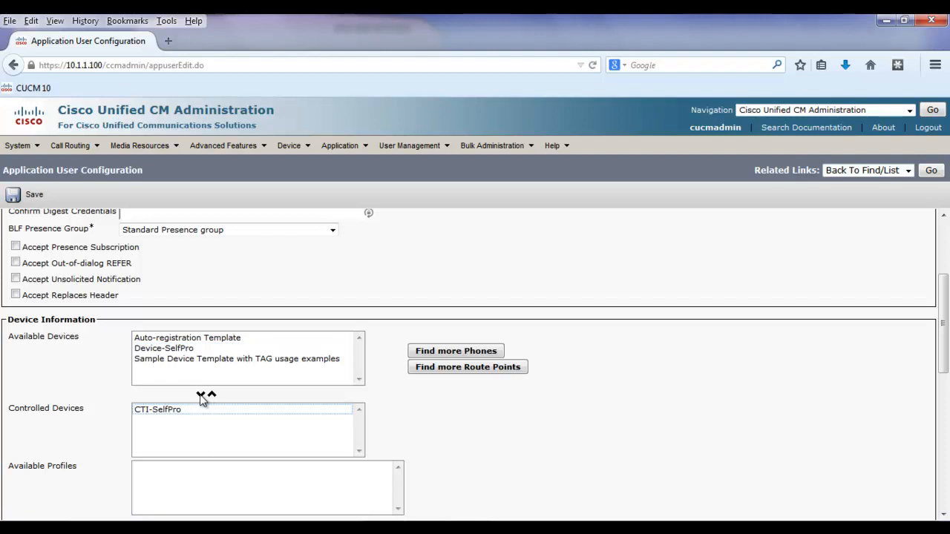
Add the application user to the Standard CTI Enabled access control group and save the user
drag(942, 342, 942, 478)
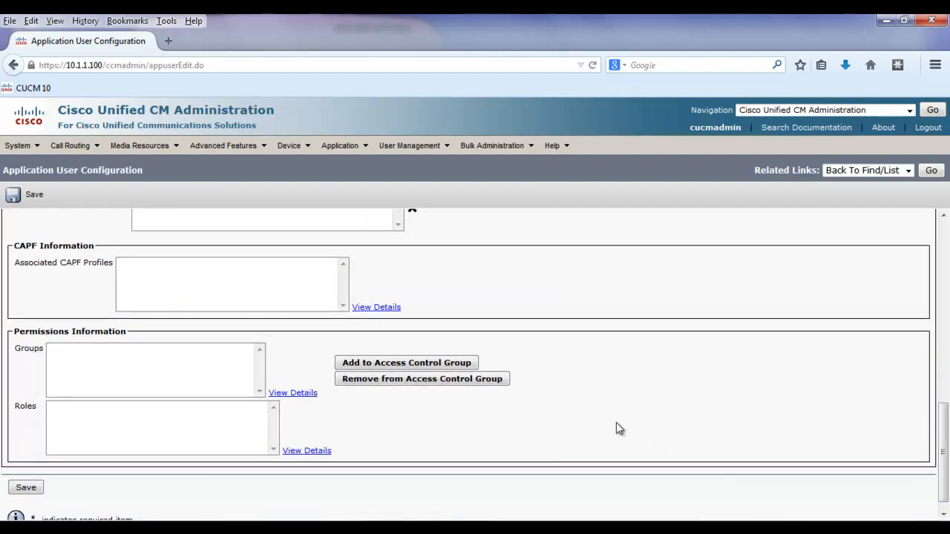
click(425, 366)
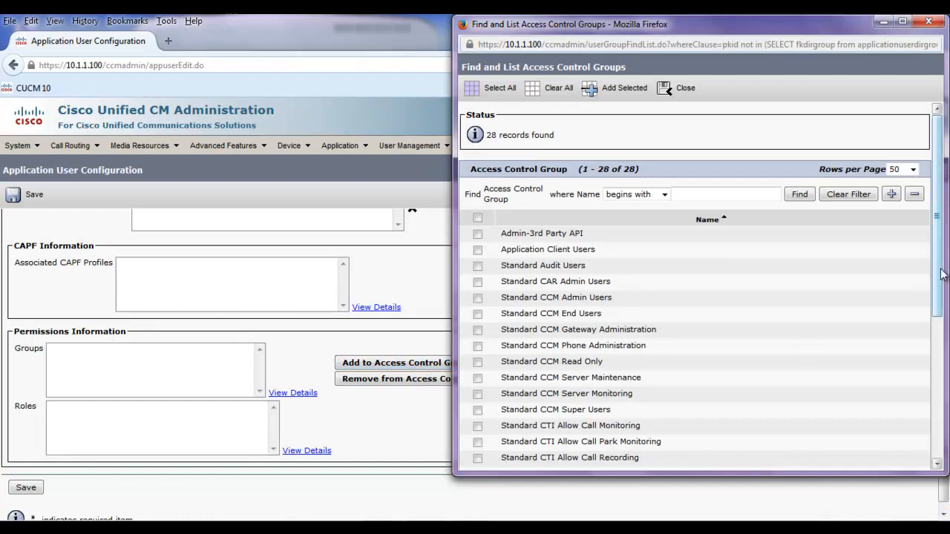
drag(941, 276, 940, 379)
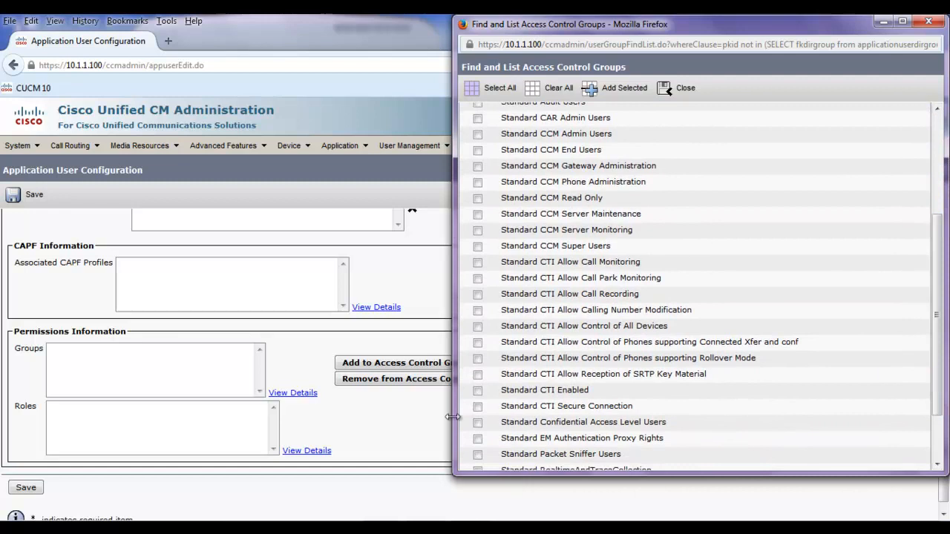
click(478, 392)
click(622, 88)
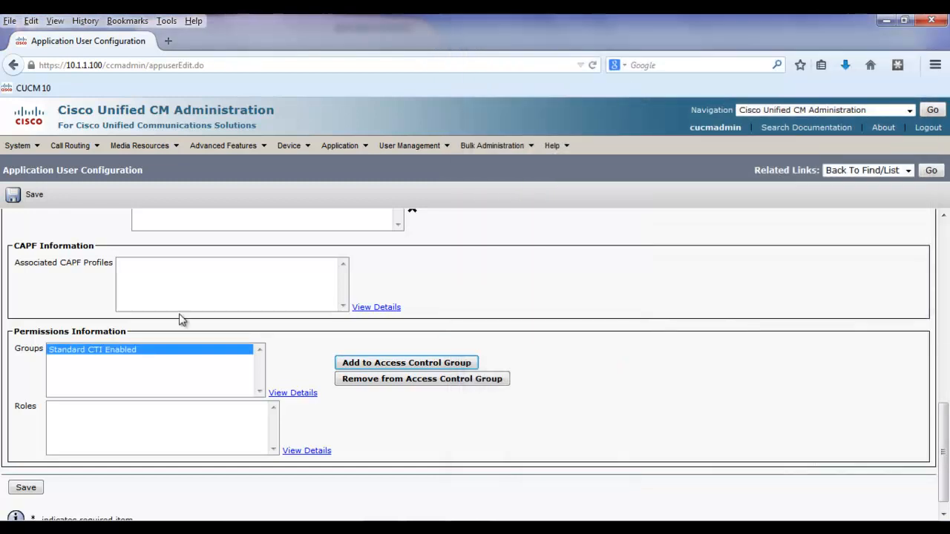
click(32, 195)
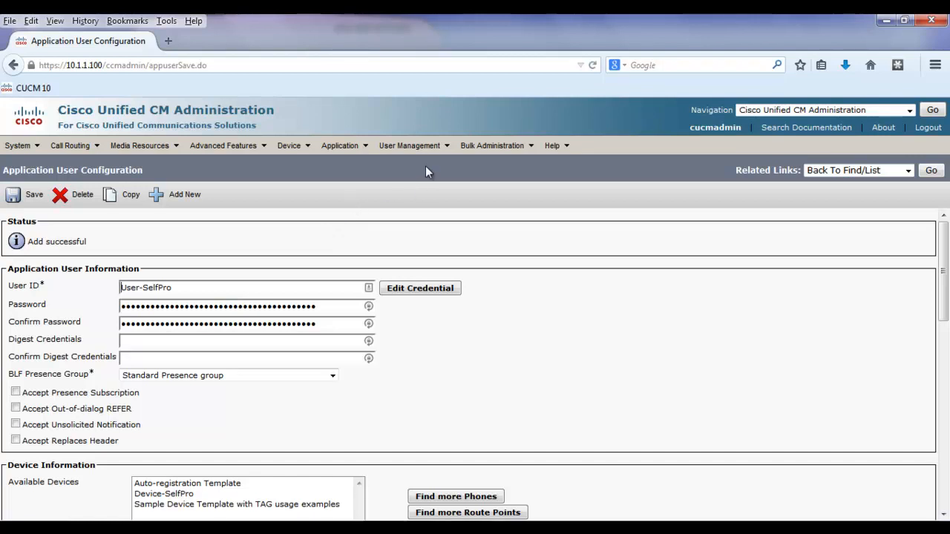
Open the Self-Provisioning settings and review the authentication modes and IVR settings
mouse_move(437, 152)
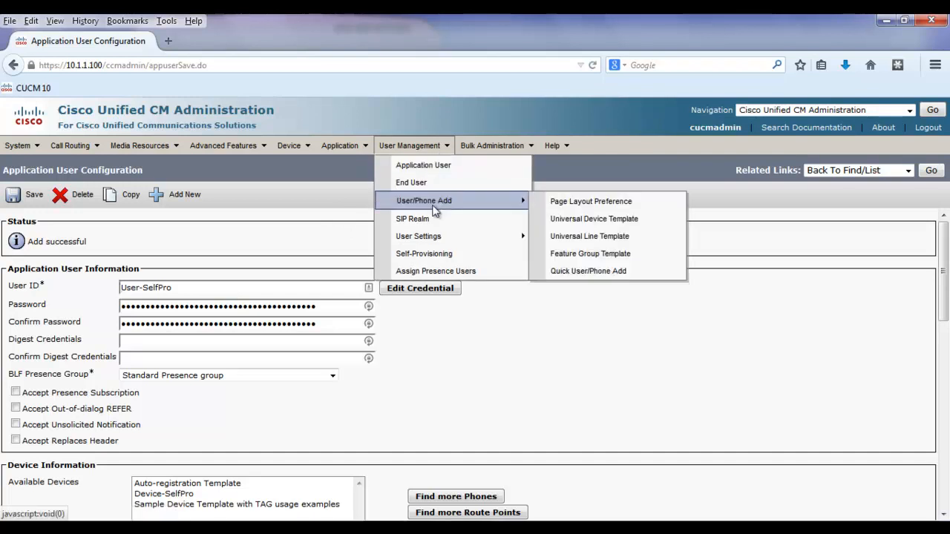
click(441, 256)
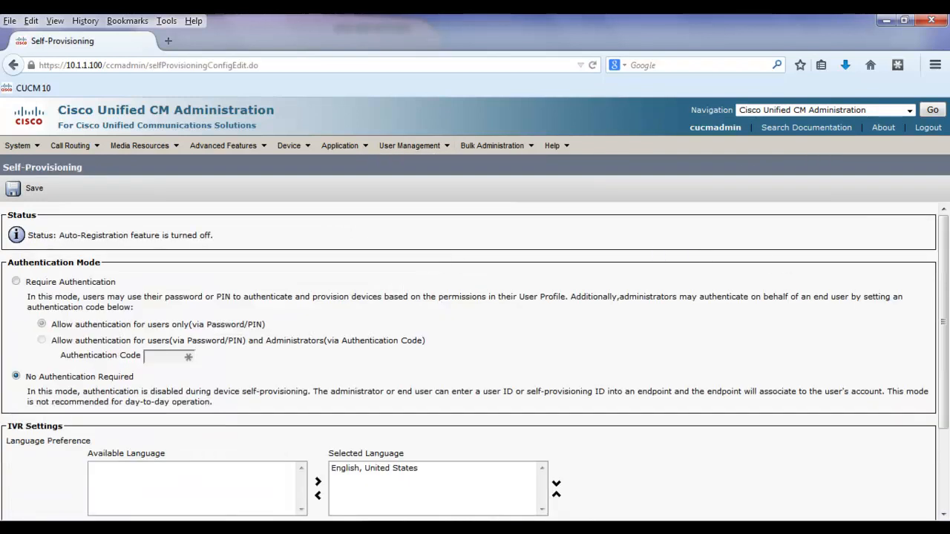
drag(946, 278, 947, 301)
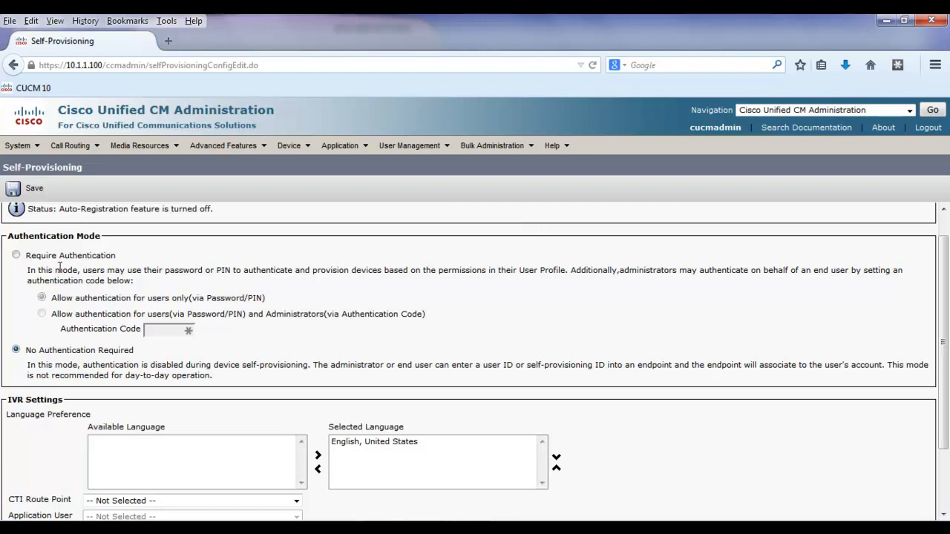
drag(164, 270, 228, 270)
click(226, 279)
drag(943, 343, 944, 396)
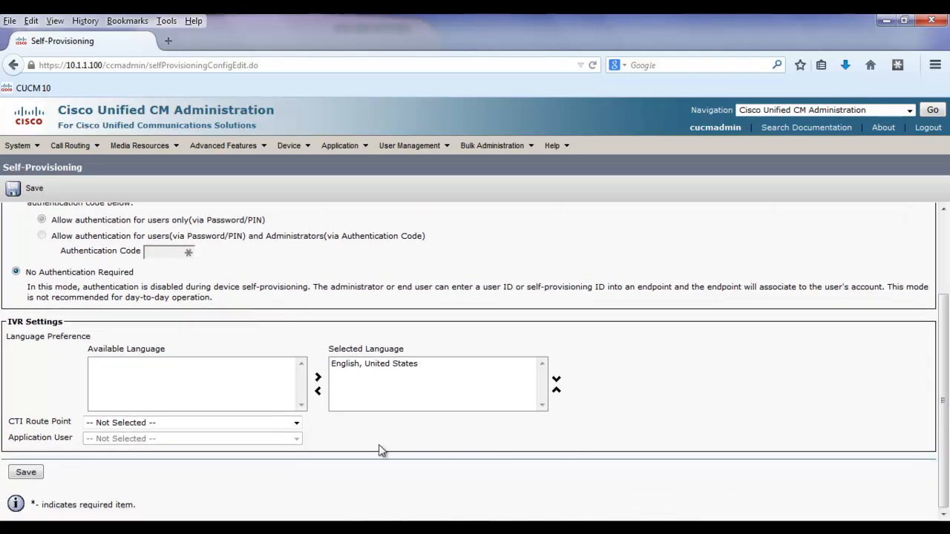
Set the self-provisioning CTI route point to CTI-SelfPro and application user to User-SelfPro, and save with an immediate service restart
click(278, 422)
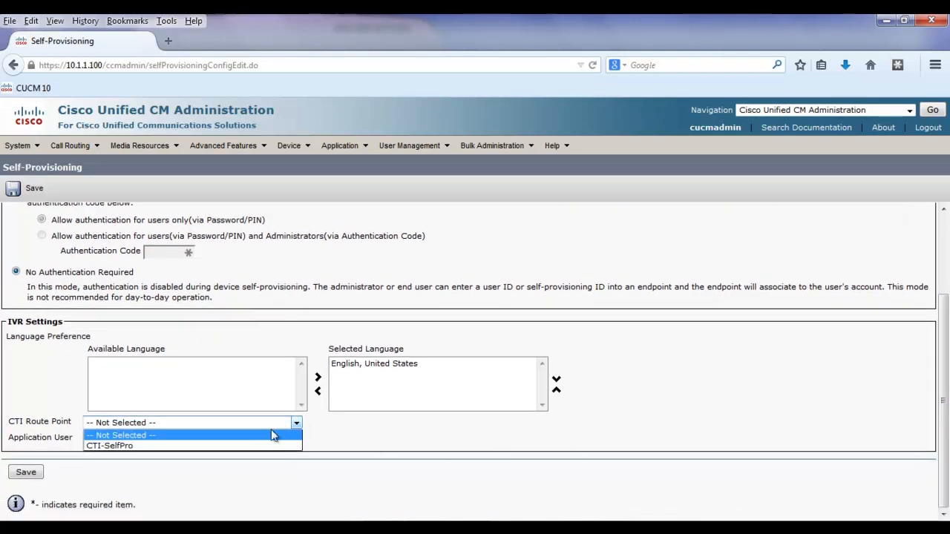
click(271, 447)
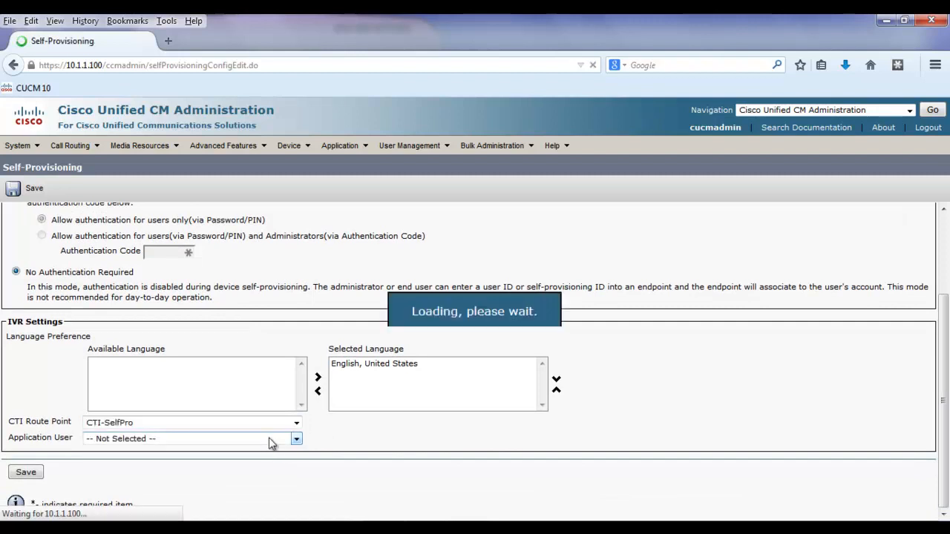
drag(943, 391, 936, 472)
click(269, 439)
click(265, 461)
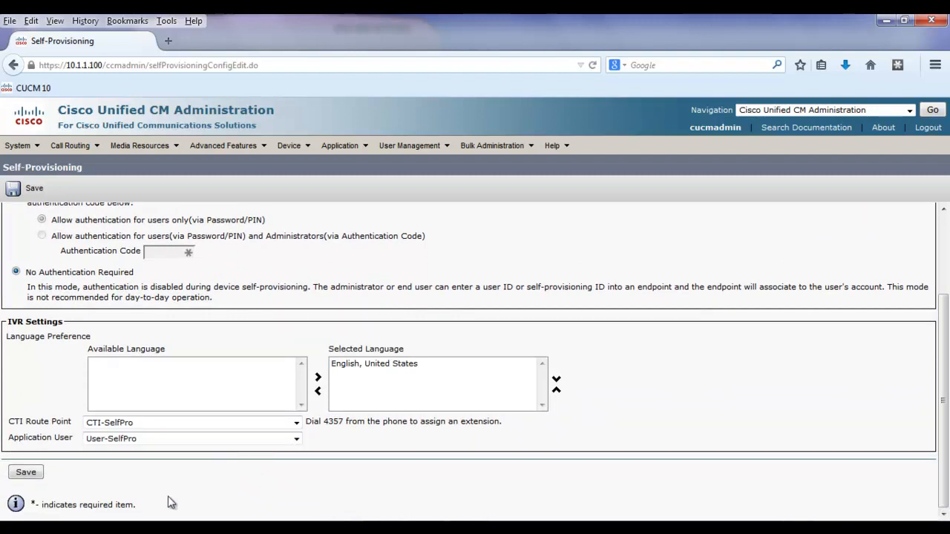
click(26, 473)
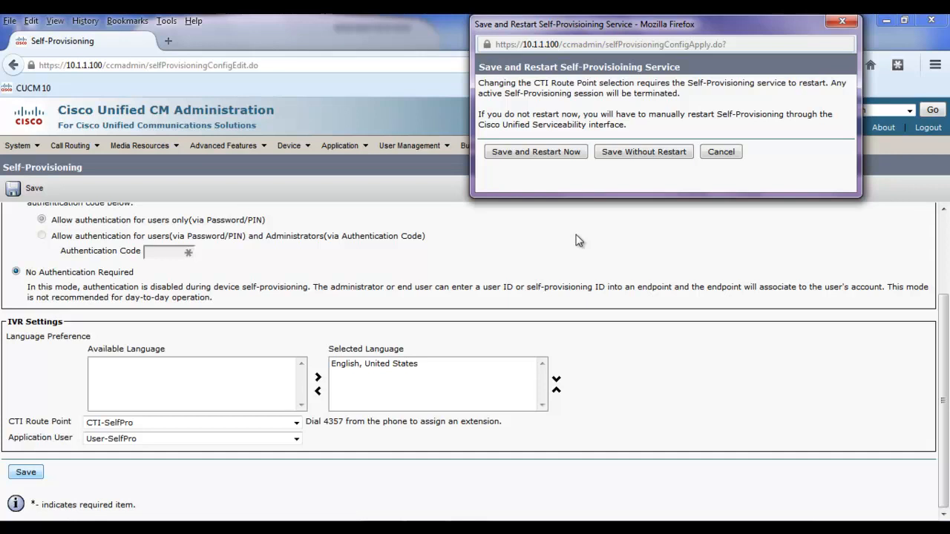
click(546, 154)
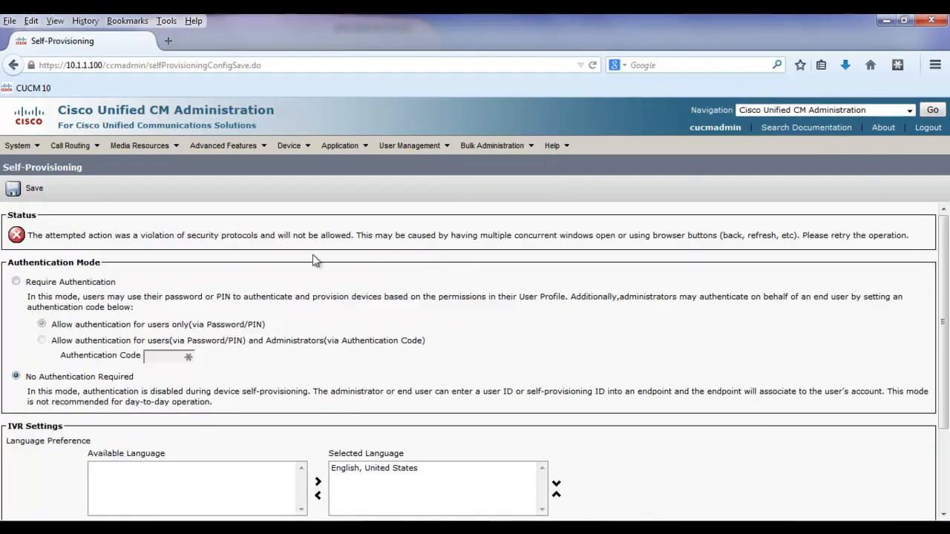
Read the status message and save the self-provisioning settings again
drag(190, 236, 335, 259)
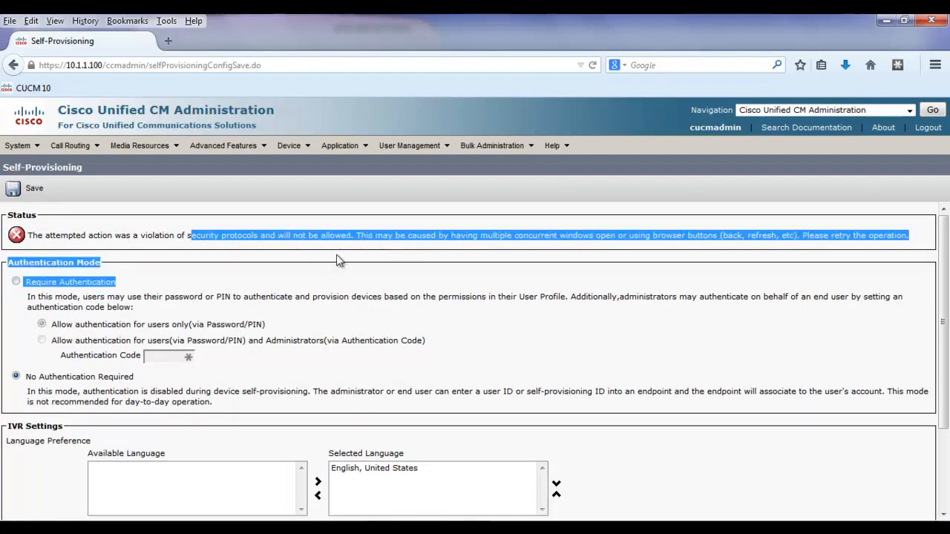
click(323, 269)
click(34, 190)
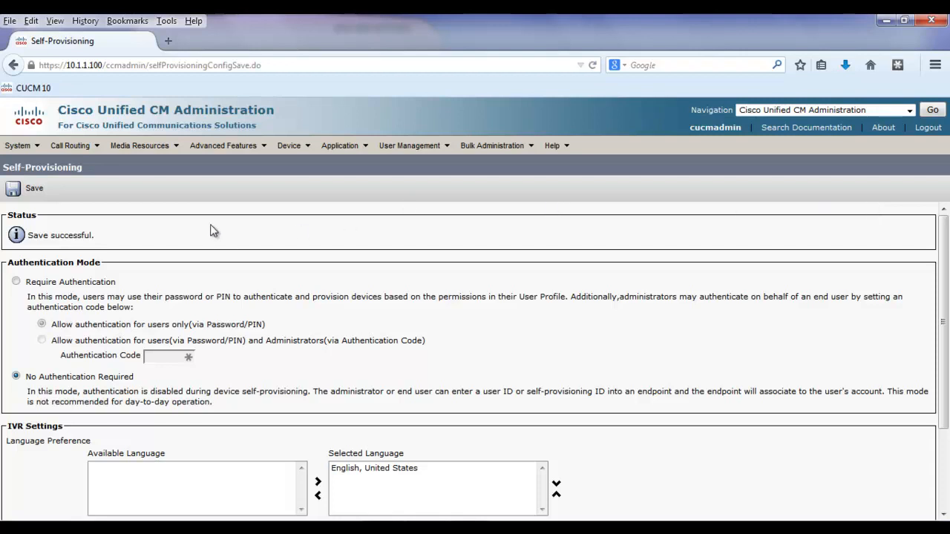
Open the list of Cisco Unified CMs
click(300, 146)
click(301, 219)
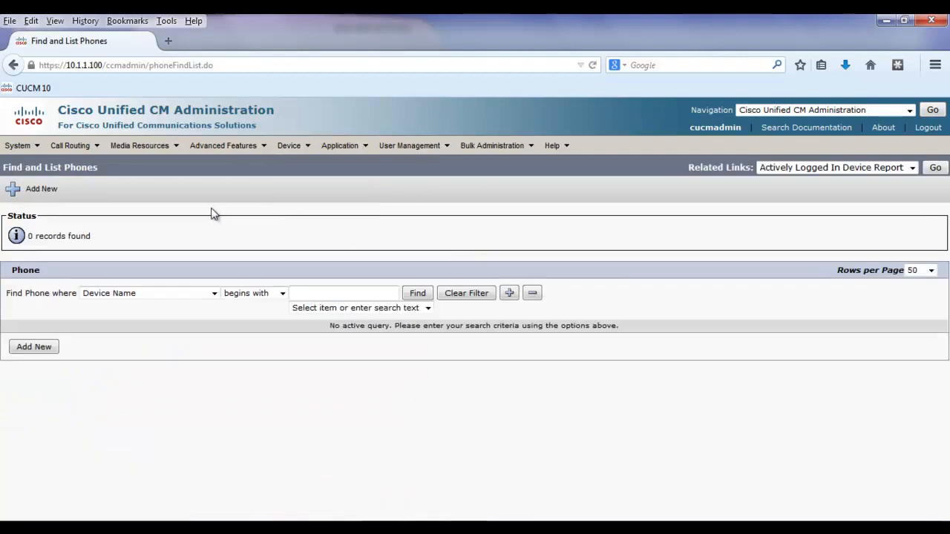
click(22, 145)
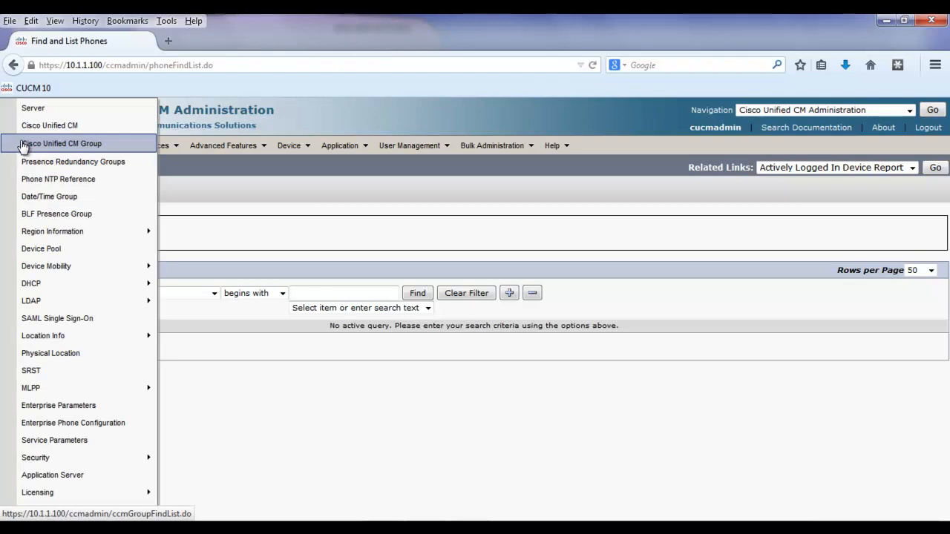
click(21, 131)
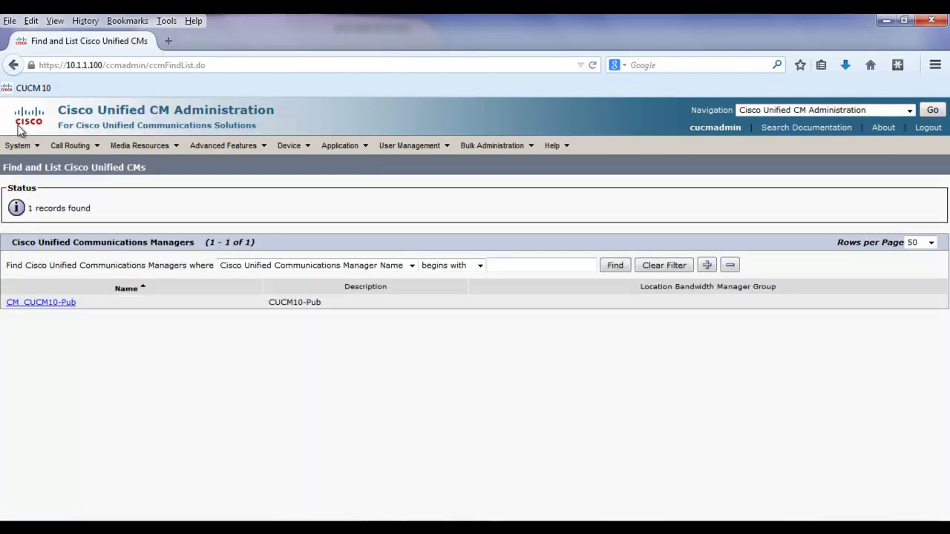
mouse_move(22, 144)
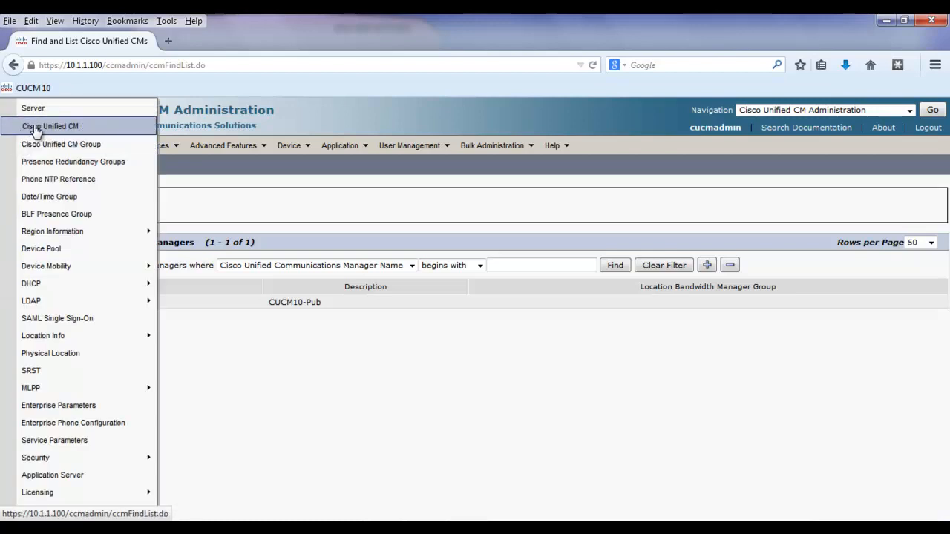
click(33, 130)
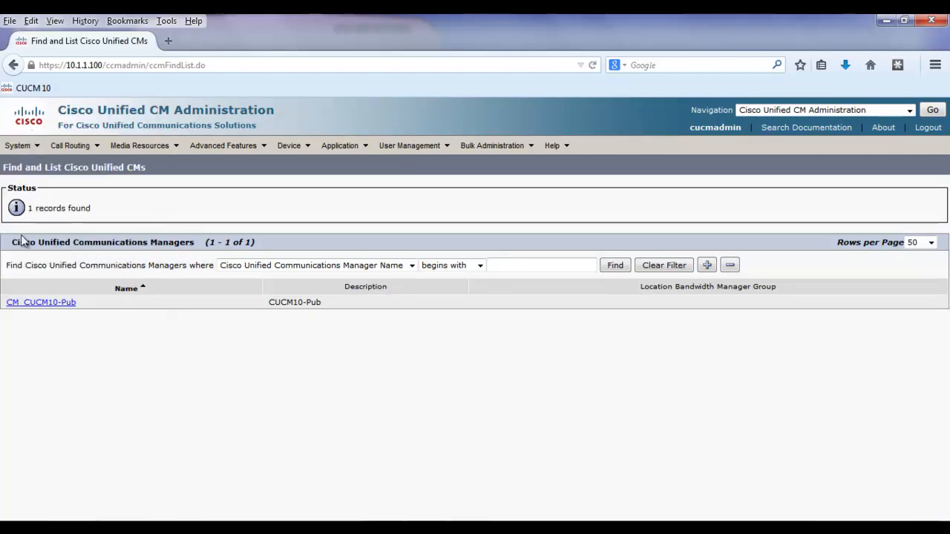
Open the configuration of the CM_CUCM10-Pub server
click(37, 303)
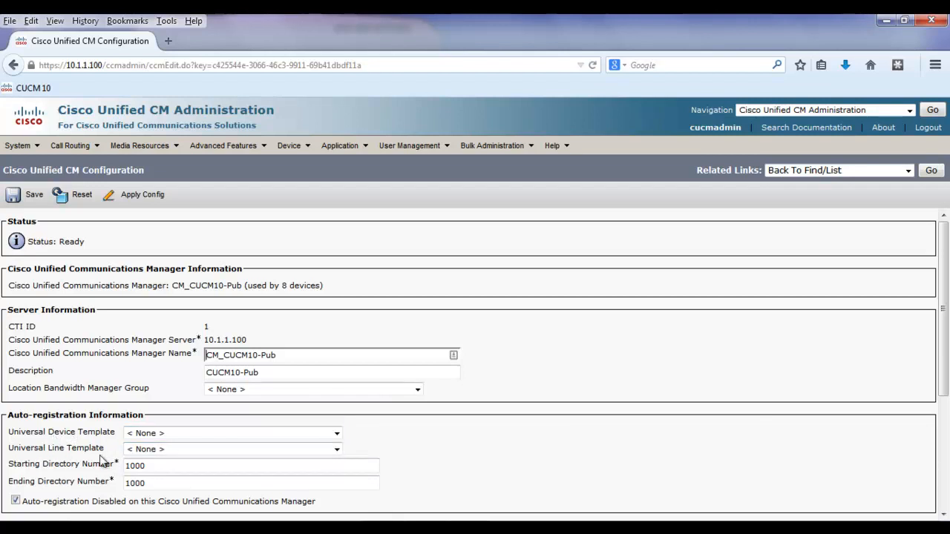
click(145, 436)
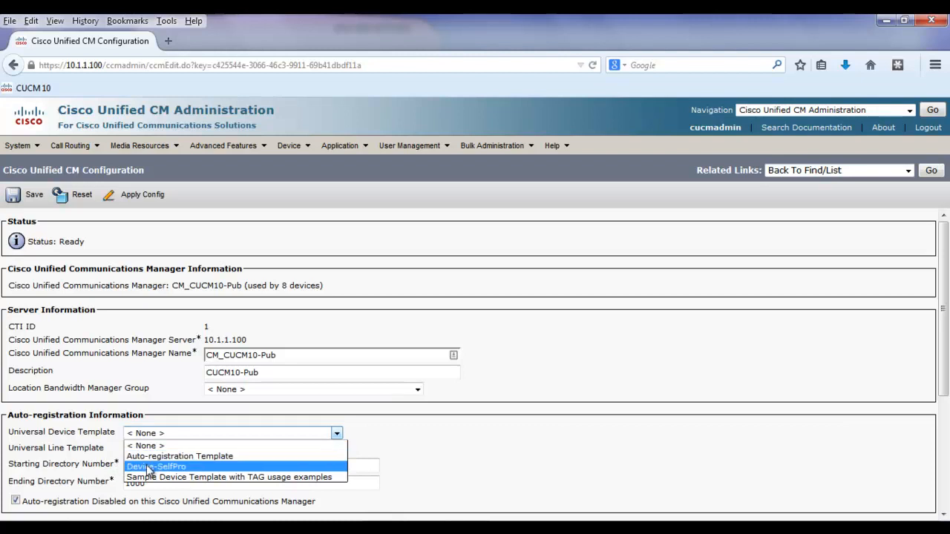
click(151, 466)
click(164, 449)
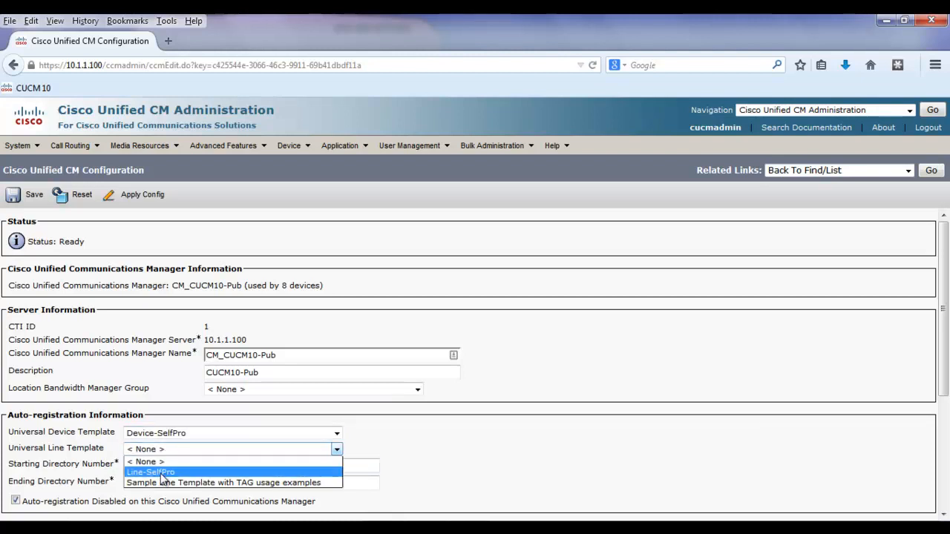
click(161, 474)
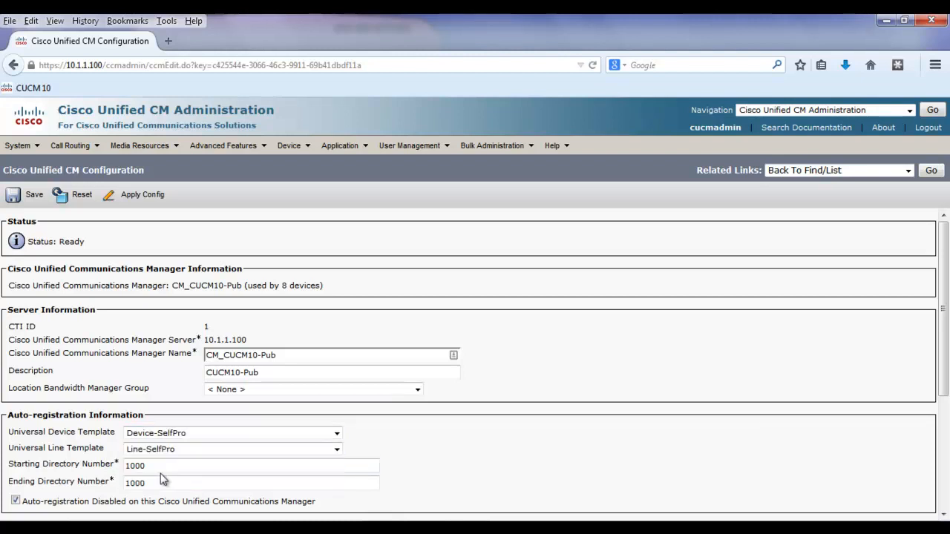
click(154, 483)
key(BackSpace)
key(BackSpace)
key(BackSpace)
text(010)
Enable auto-registration on the server with universal device template Device-SelfPro, universal line template Line-SelfPro and ending directory number 1010
click(15, 502)
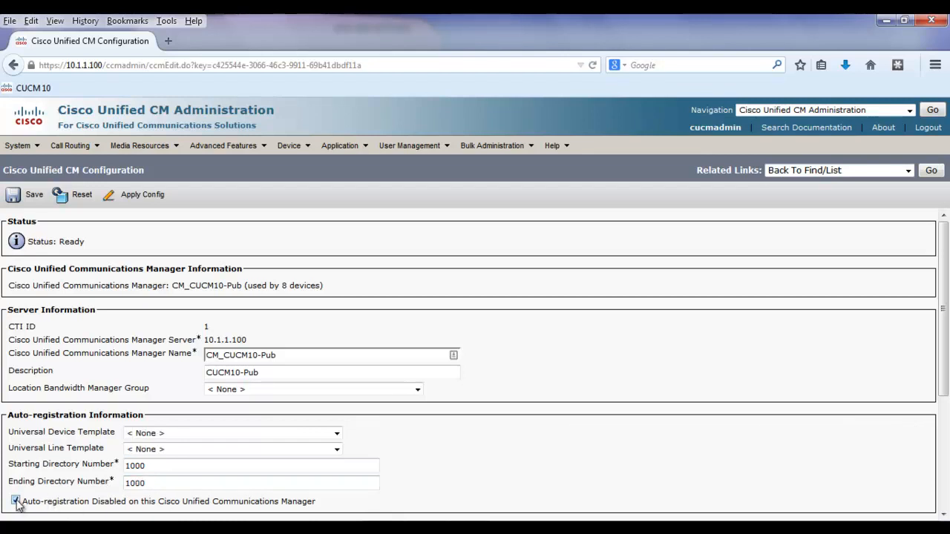
click(174, 435)
click(169, 472)
click(178, 450)
click(173, 471)
click(170, 483)
key(BackSpace)
key(BackSpace)
text(10)
click(96, 437)
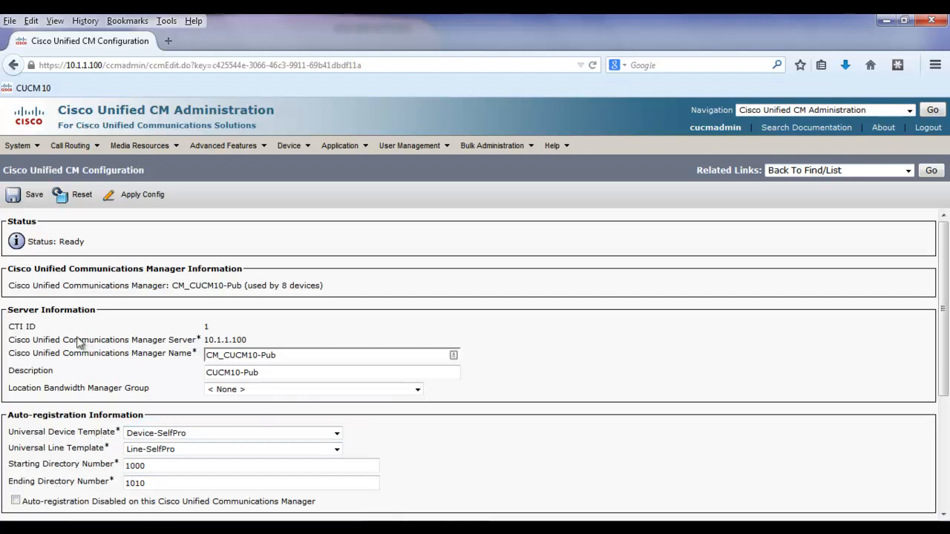
Save the CM_CUCM10-Pub configuration and apply it to the selected devices
click(30, 197)
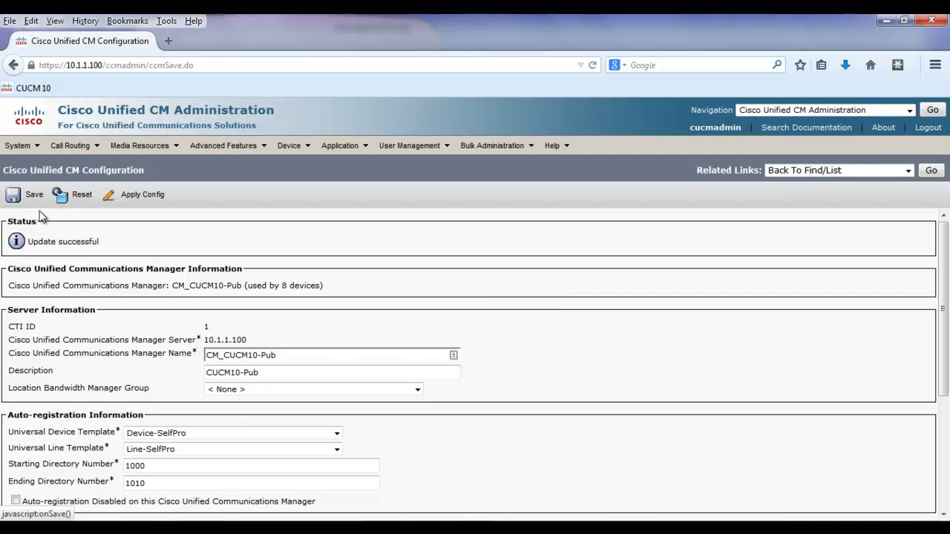
click(145, 195)
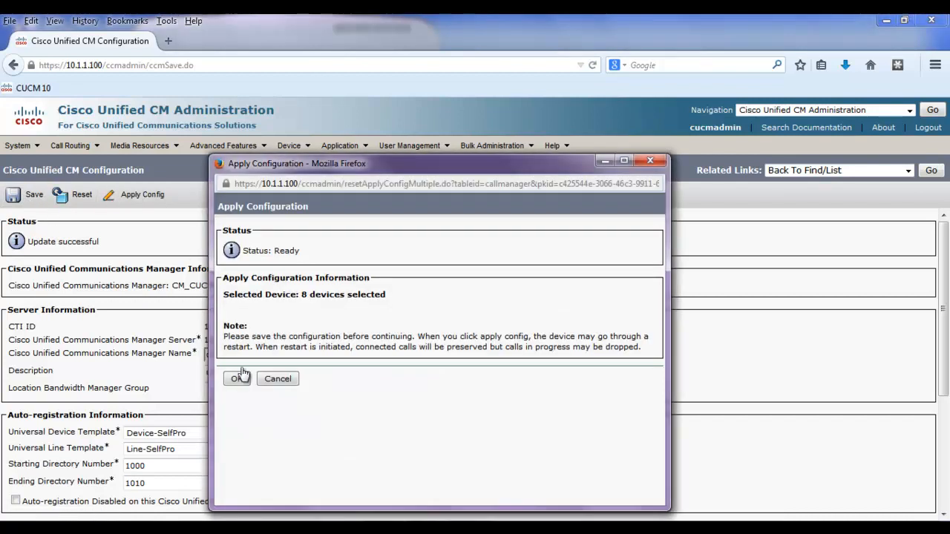
click(237, 380)
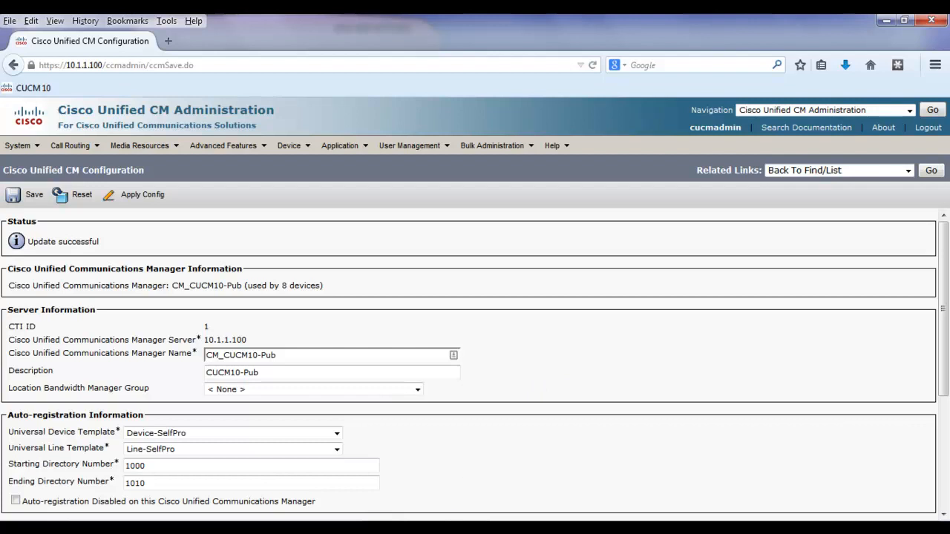
Switch to Cisco IP Communicator, close it and relaunch it, dismissing the Emergency Responder error
click(435, 527)
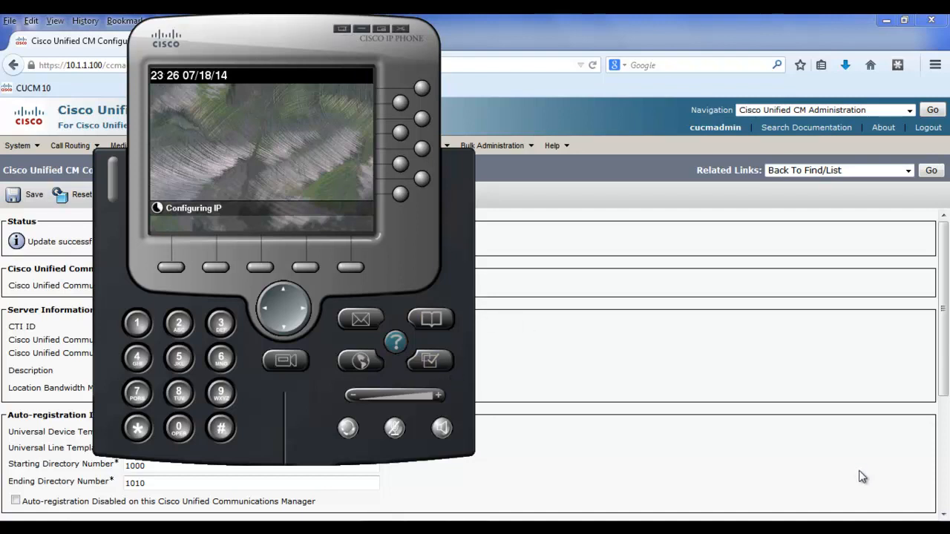
click(400, 29)
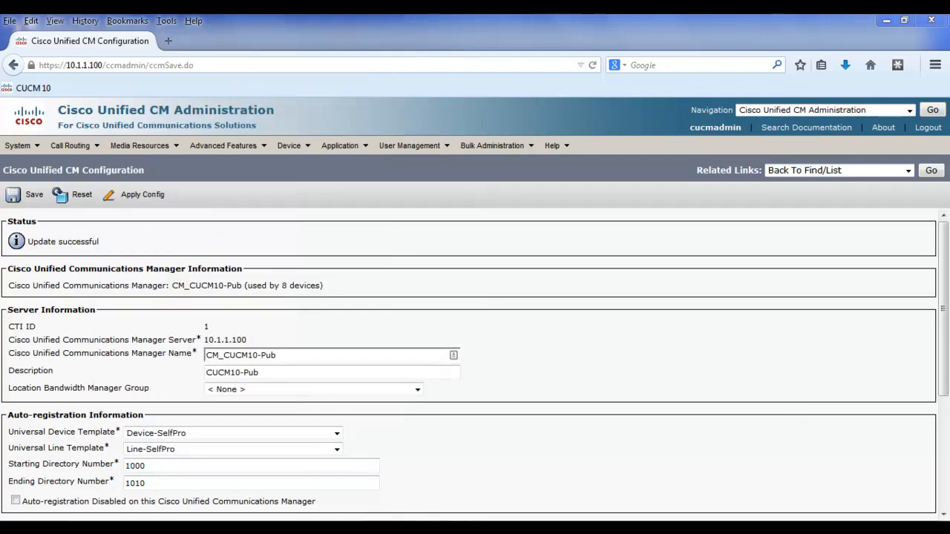
click(911, 527)
click(883, 527)
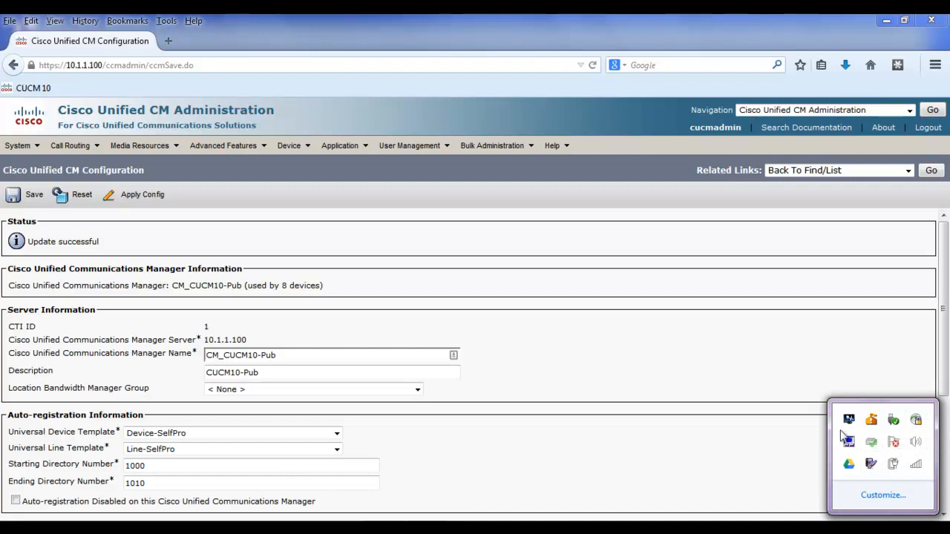
click(780, 492)
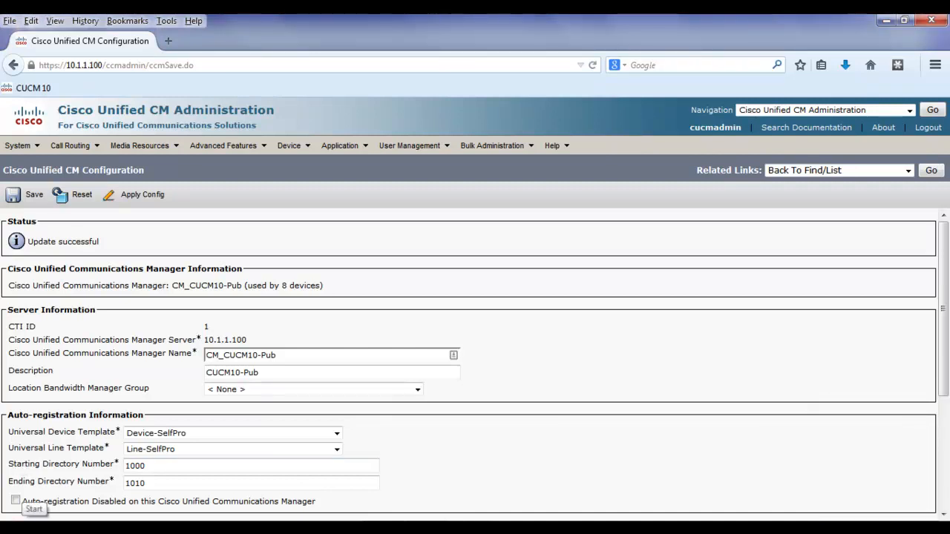
click(21, 528)
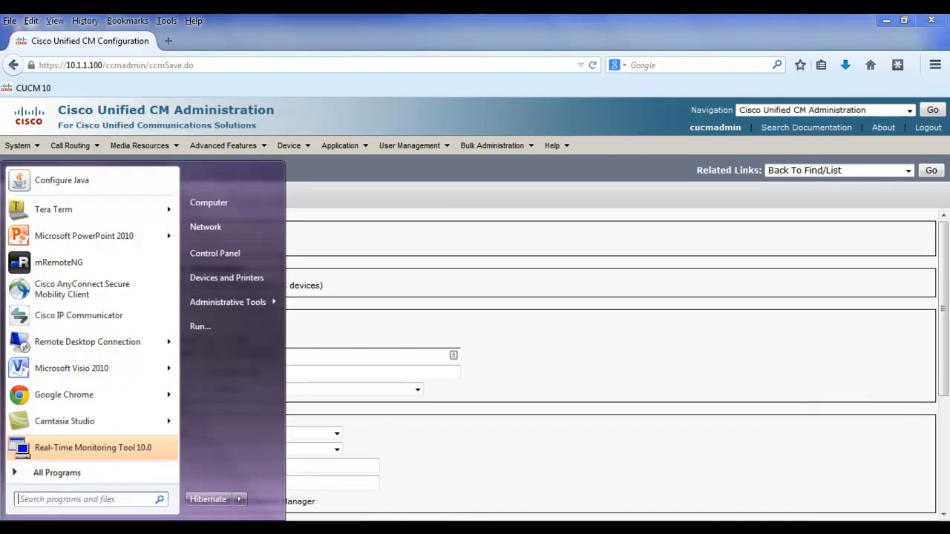
click(45, 321)
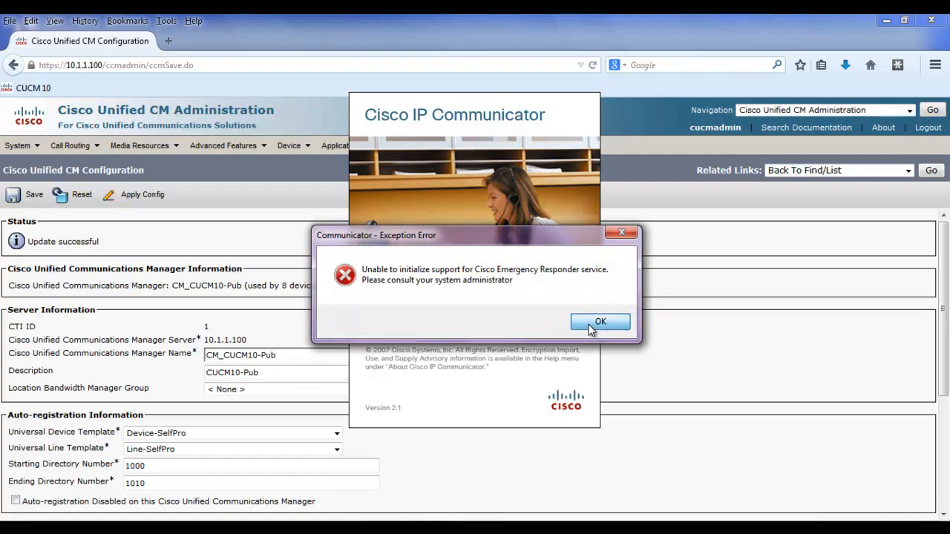
click(600, 322)
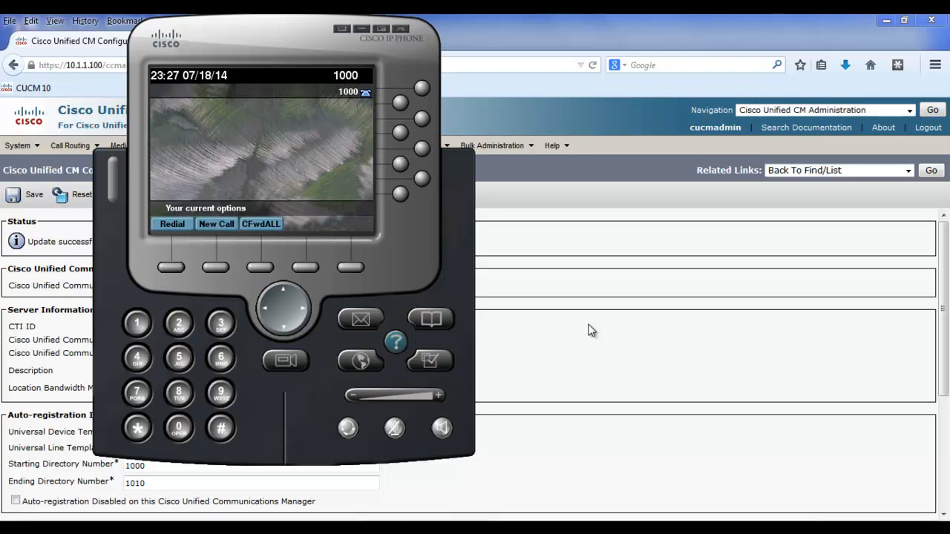
Call 4357 from the softphone on speakerphone and complete the self-provisioning prompts, confirming with #
click(588, 330)
click(484, 527)
click(442, 429)
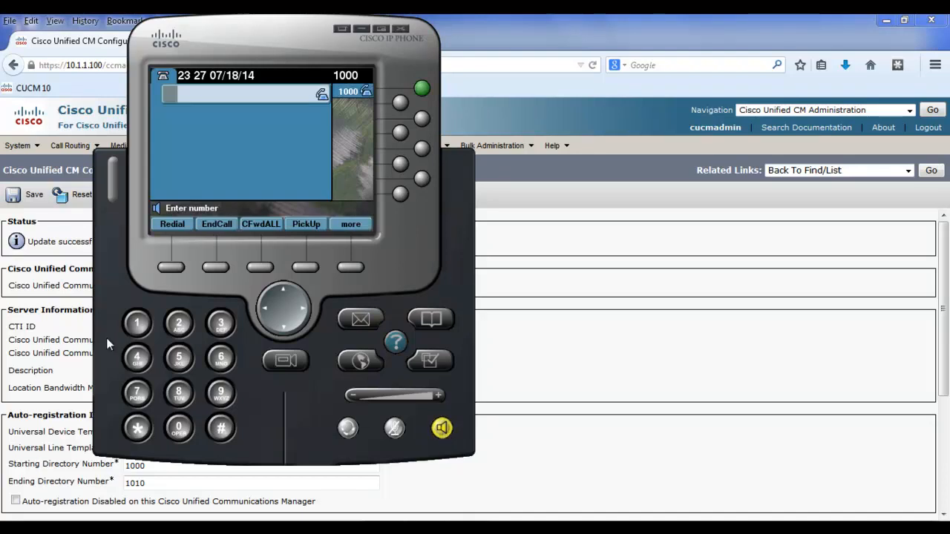
click(136, 357)
click(220, 327)
click(179, 359)
click(140, 392)
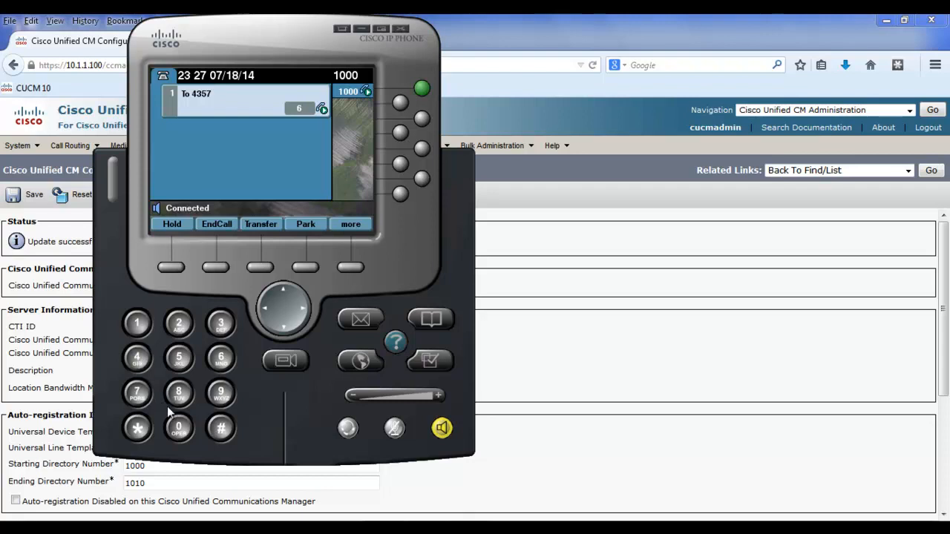
click(221, 428)
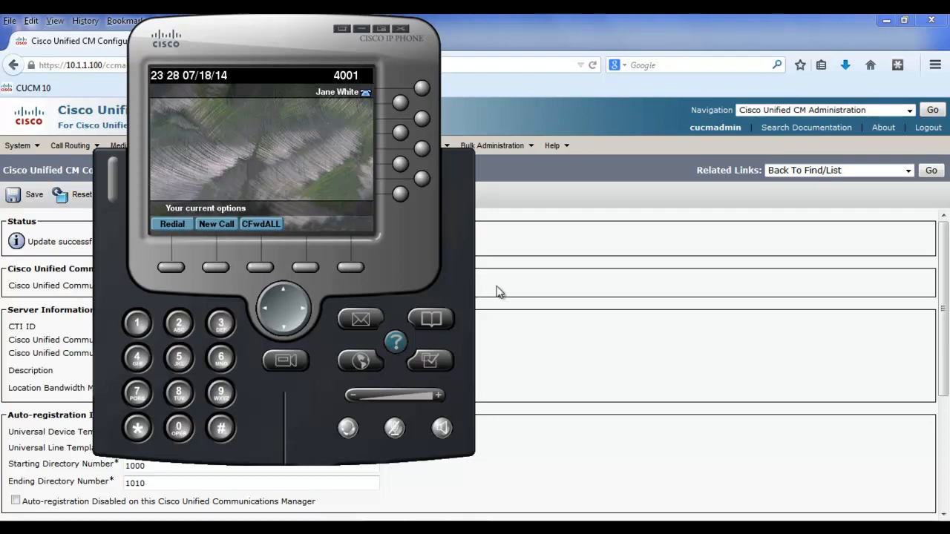
click(518, 292)
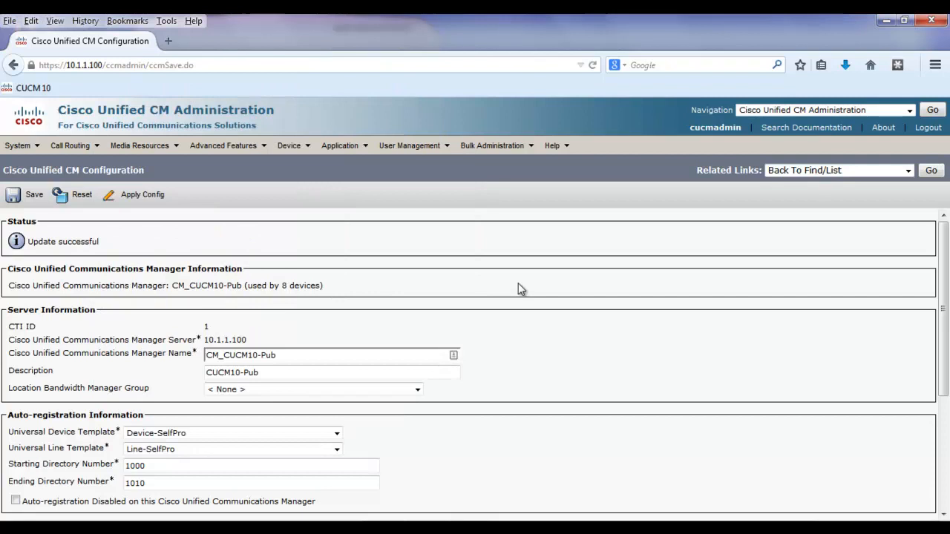
mouse_move(294, 147)
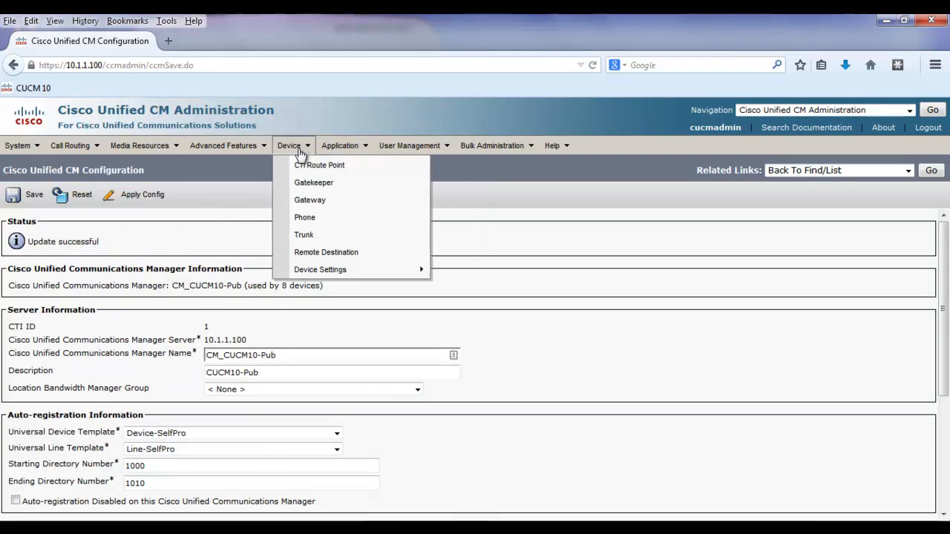
click(306, 219)
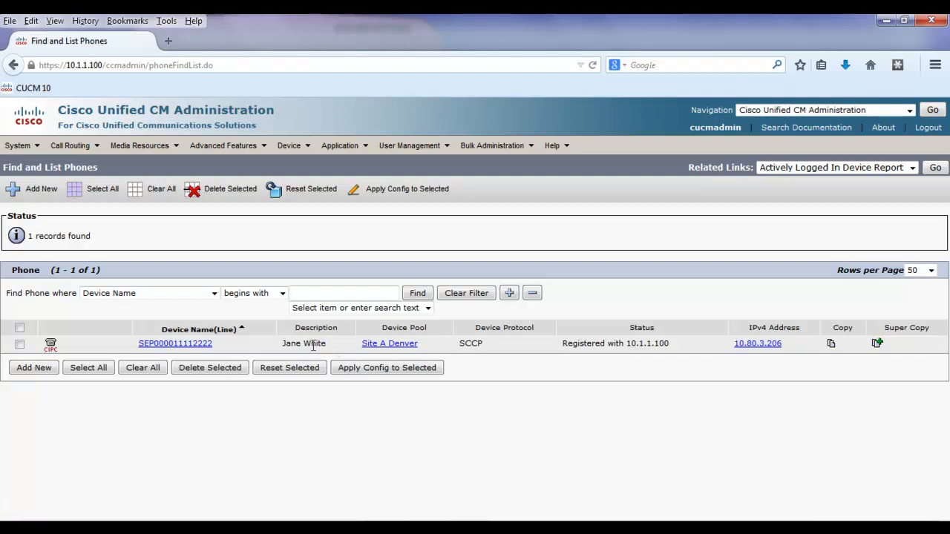
click(203, 343)
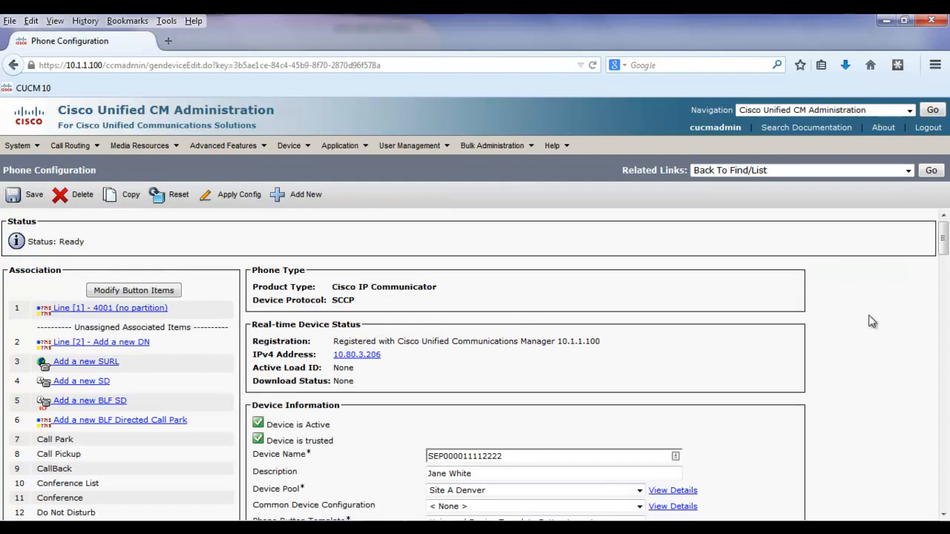
Review the phone's first line configuration, and return to the device to check its Owner User ID
click(128, 312)
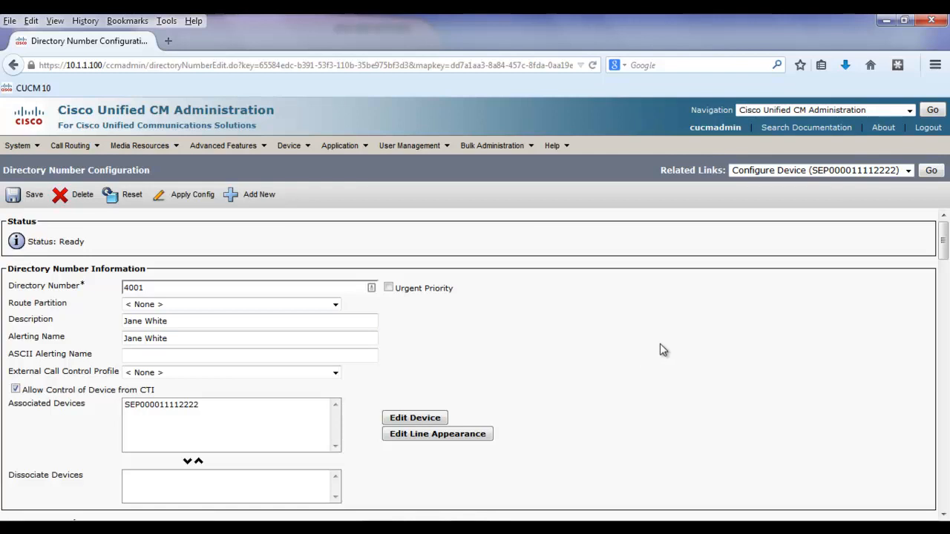
click(931, 171)
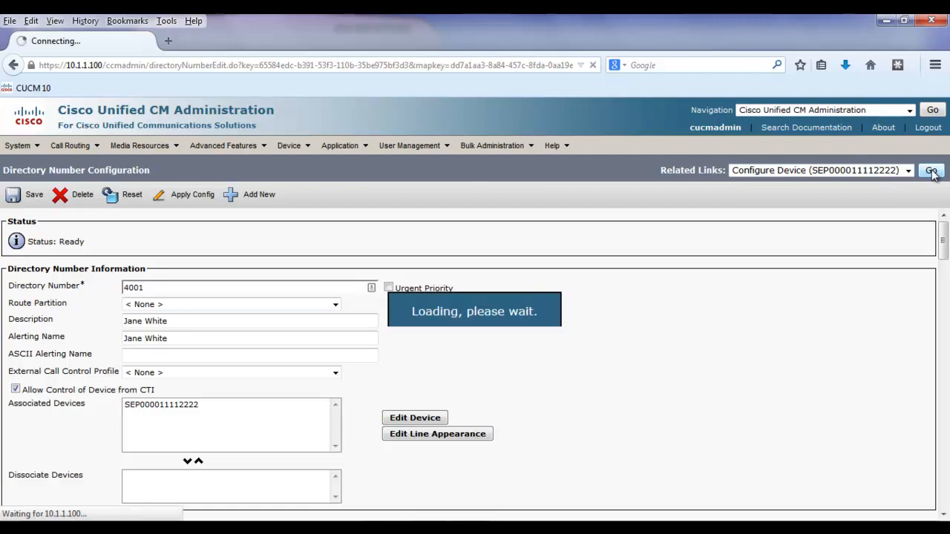
drag(943, 249, 944, 291)
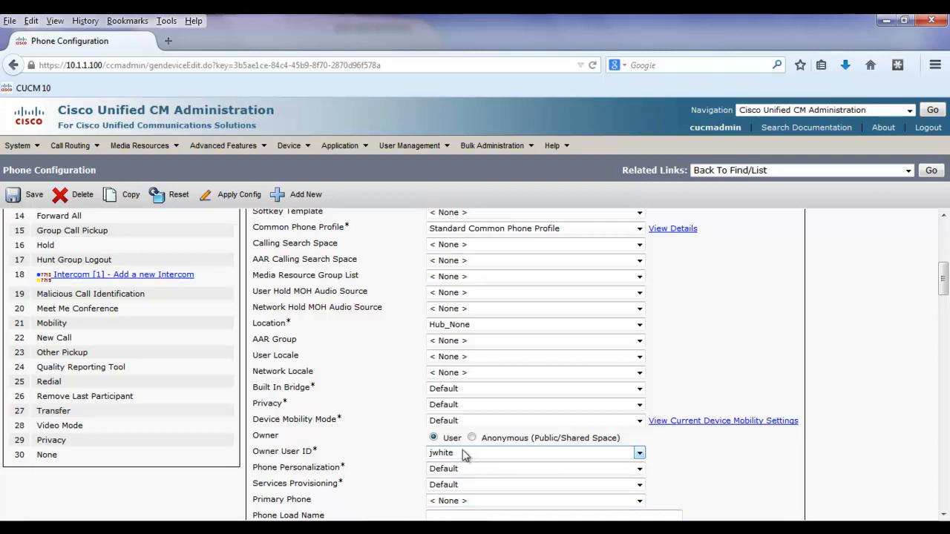